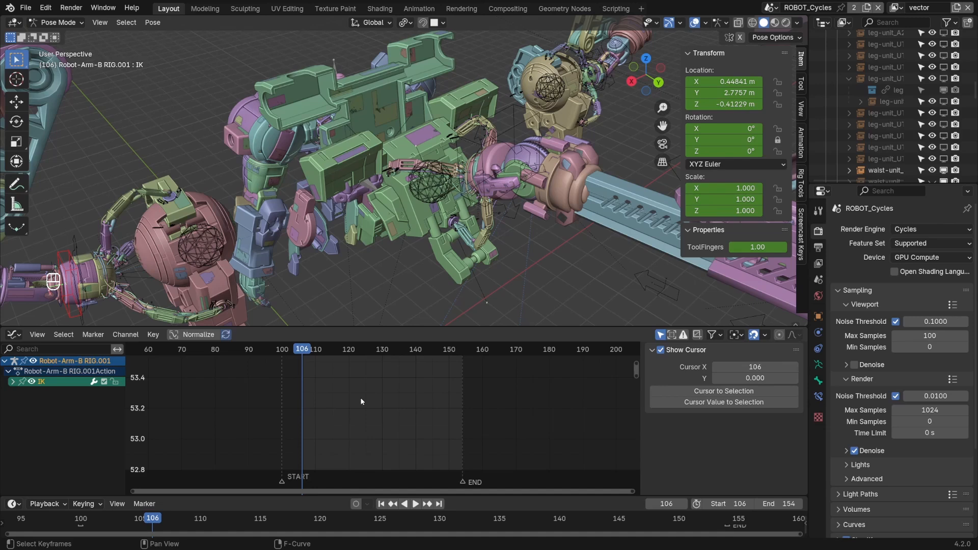
Switch the animation editor to the Dope Sheet and collapse the ArmatureAction, MasterArmature.003 and Robot-Arm-B RIG channels.
key("ctrl+Tab")
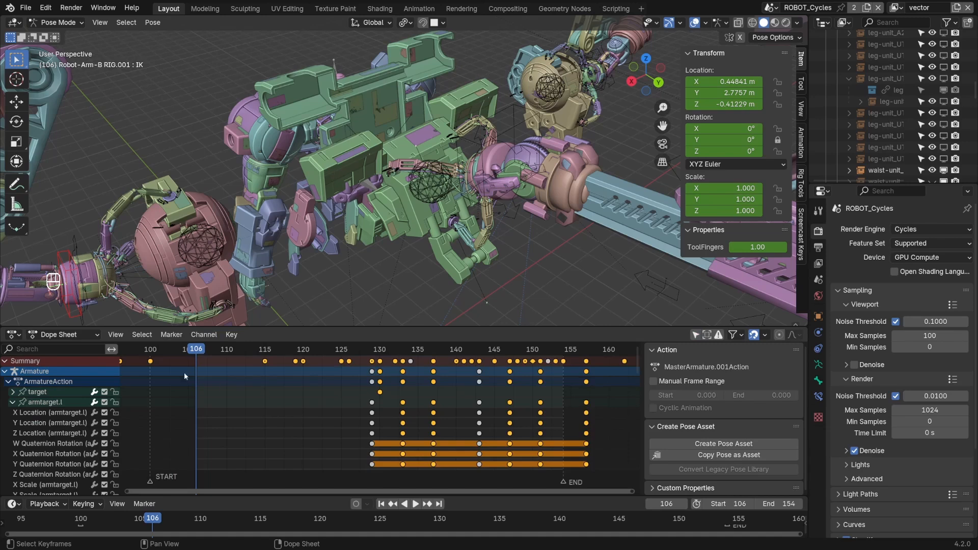
left_click(94, 335)
left_click(8, 383)
left_click(3, 422)
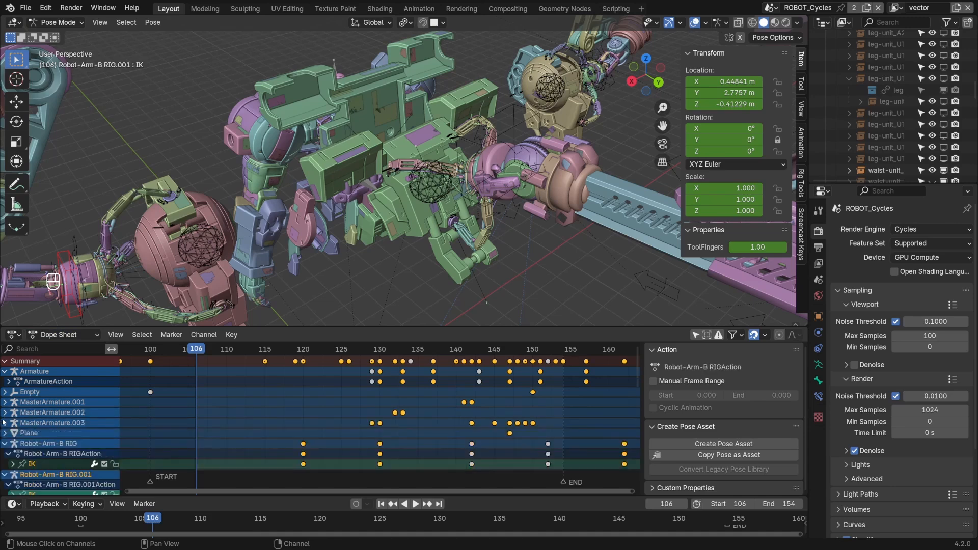
left_click(5, 446)
scroll(66, 420, "down", 5)
scroll(64, 416, "up", 3)
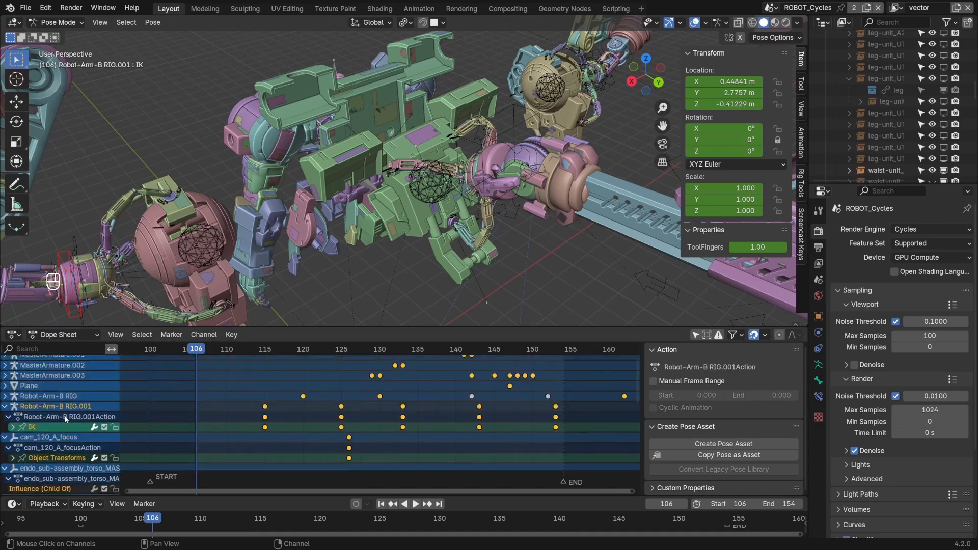
scroll(65, 419, "up", 4)
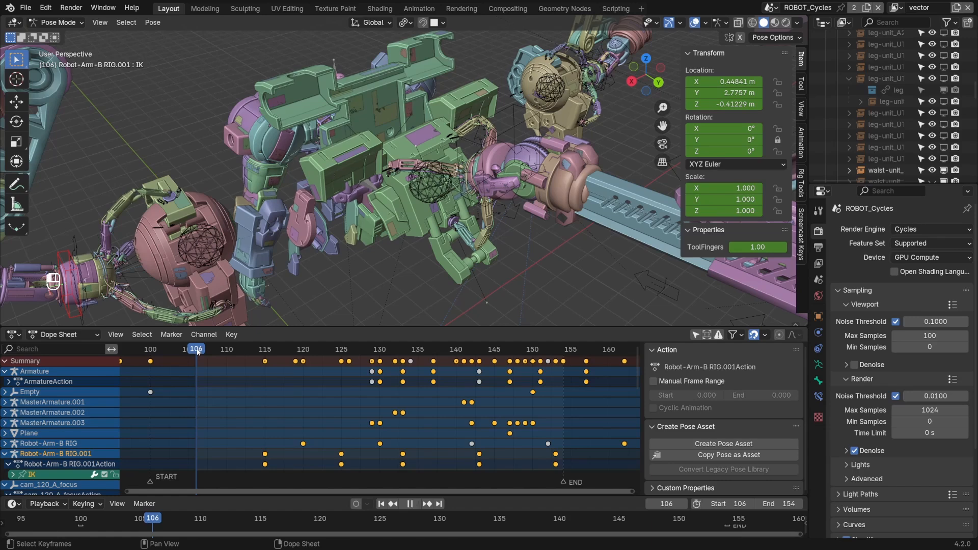
key("Home")
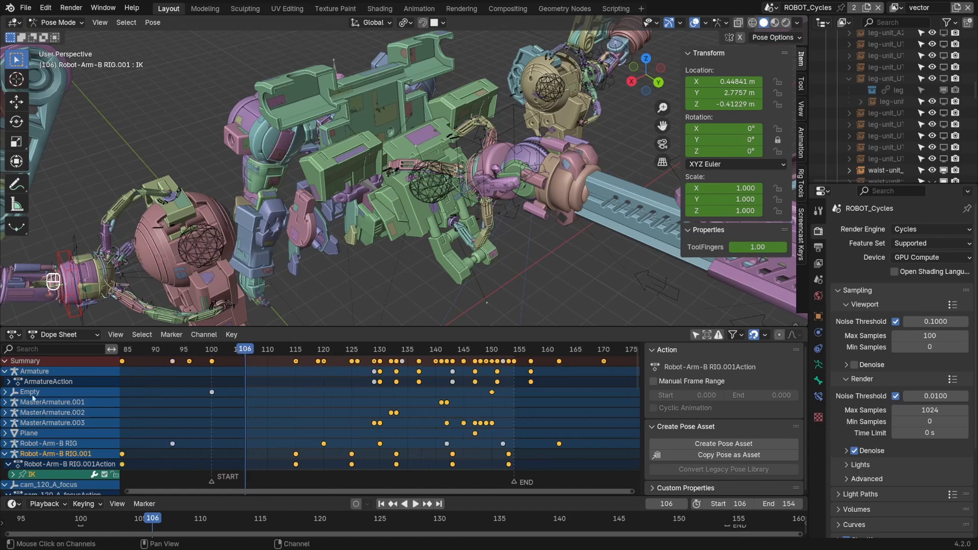
Expand ArmatureAction and inspect the X Location, Y Location and W Quaternion Rotation channels of armtarget.l.
left_click(8, 382)
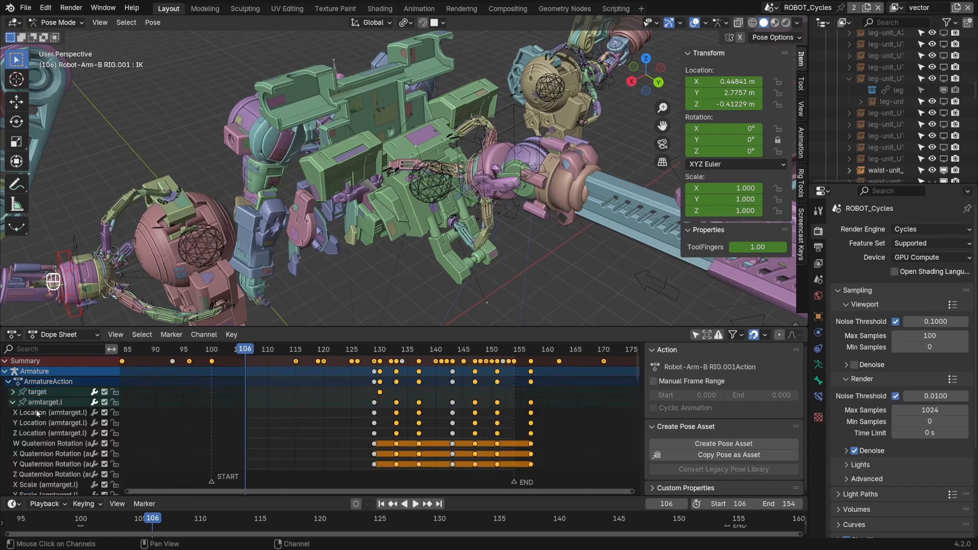
scroll(42, 394, "down", 3)
scroll(41, 386, "up", 3)
left_click(36, 413)
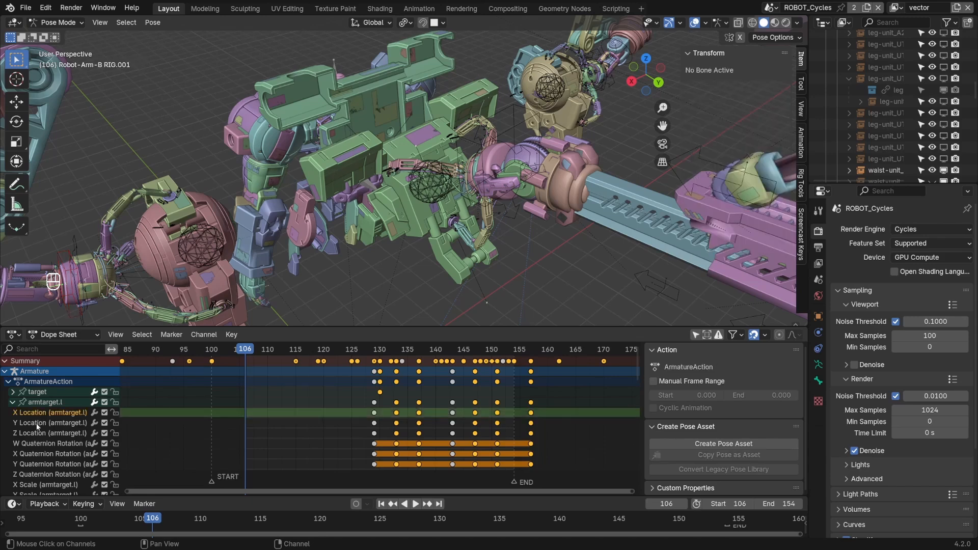
left_click(38, 423)
left_click(42, 443)
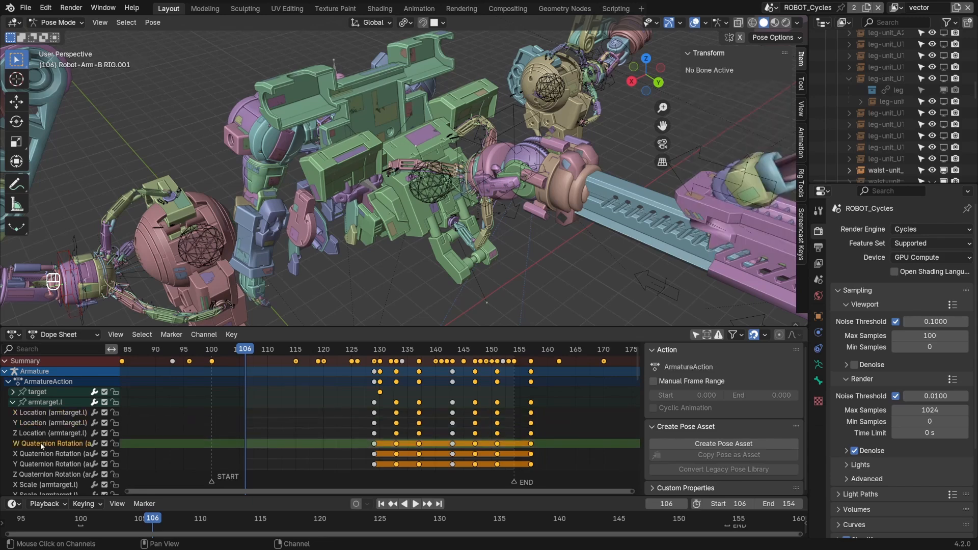
Change the Dope Sheet to Action Editor mode, expand the IK channel group and select the robot arm's IK control bone.
left_click(83, 334)
left_click(62, 376)
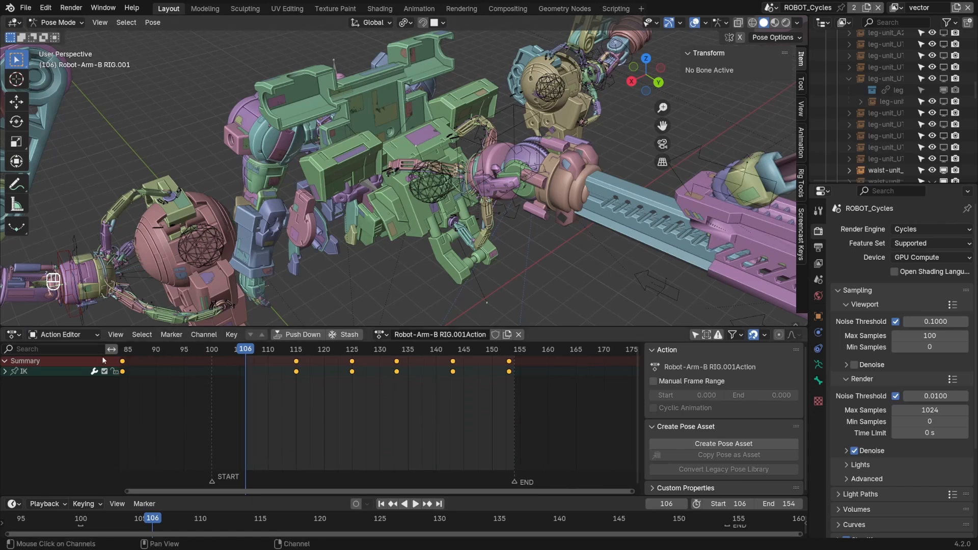
left_click(10, 373)
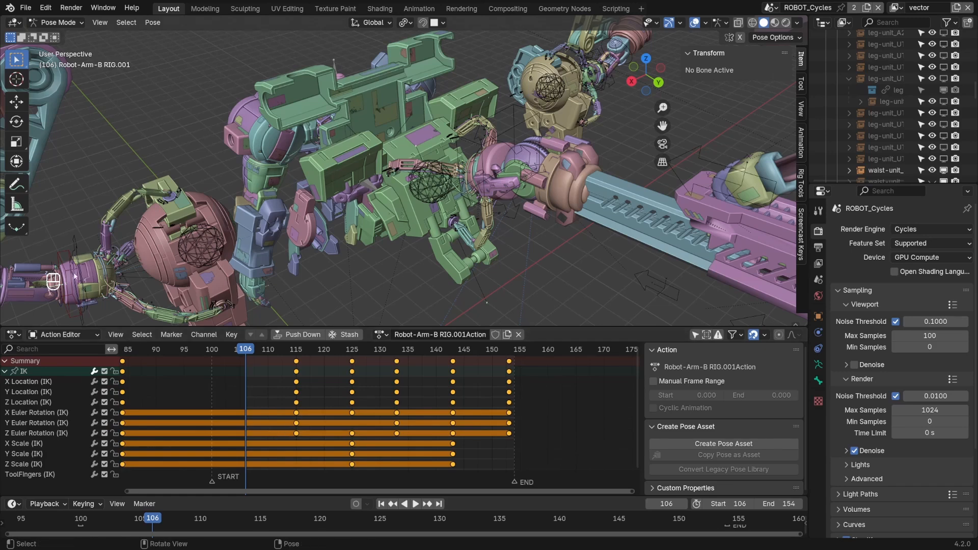
left_click(64, 255)
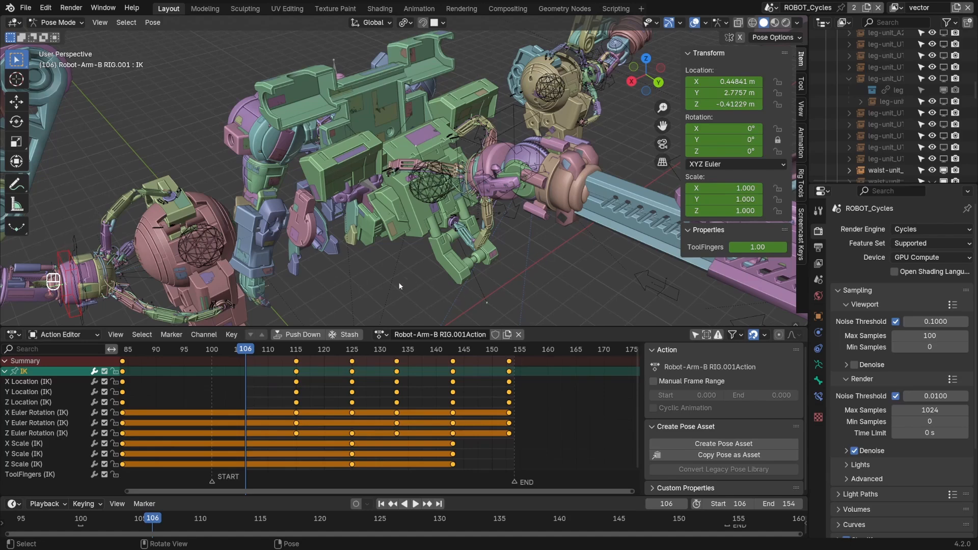
Play the robot arm animation forward and in reverse, stopping at frame 113.
key("space")
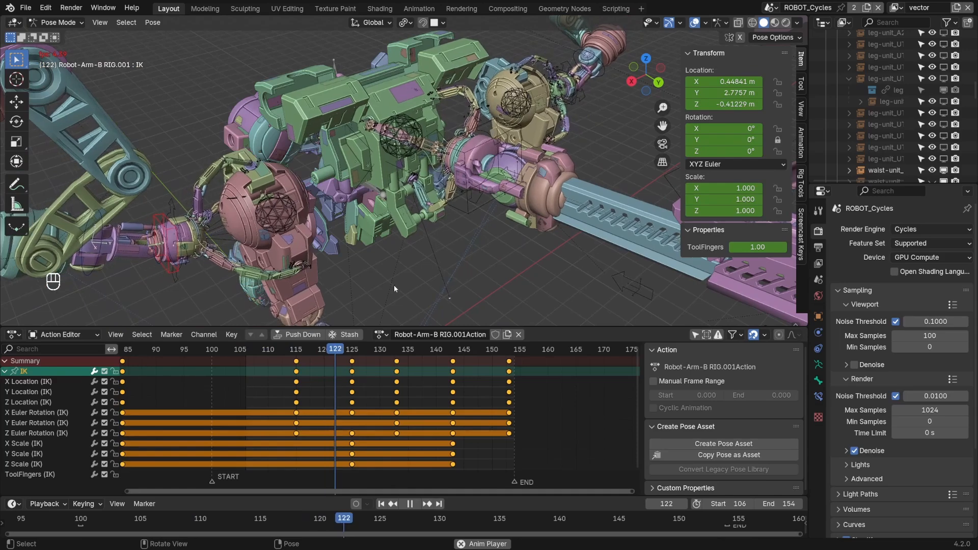
key("space")
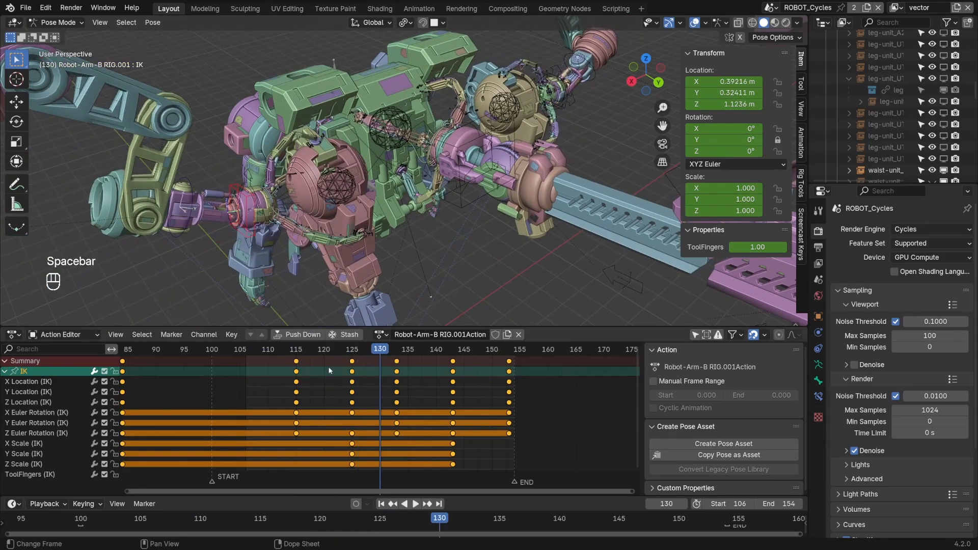
key("shift+ctrl+space")
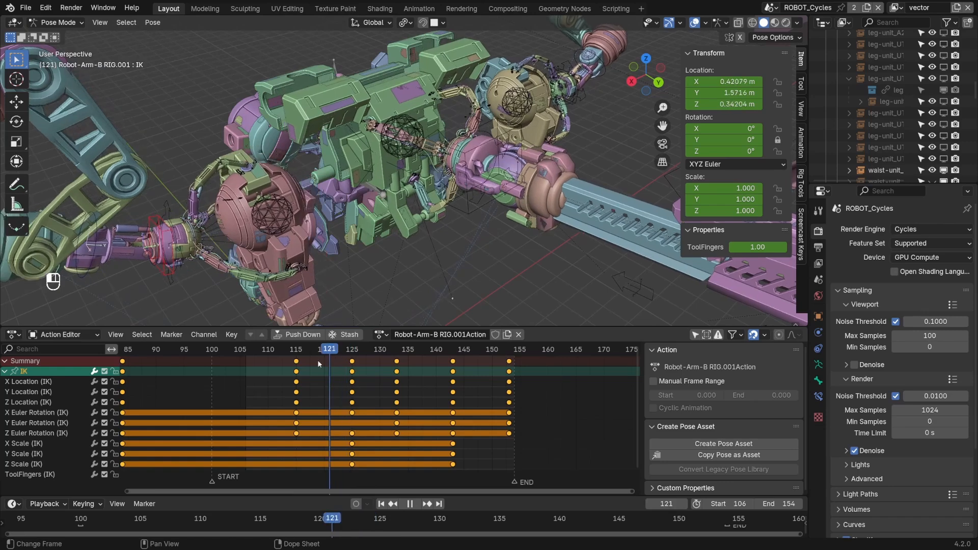
key("space")
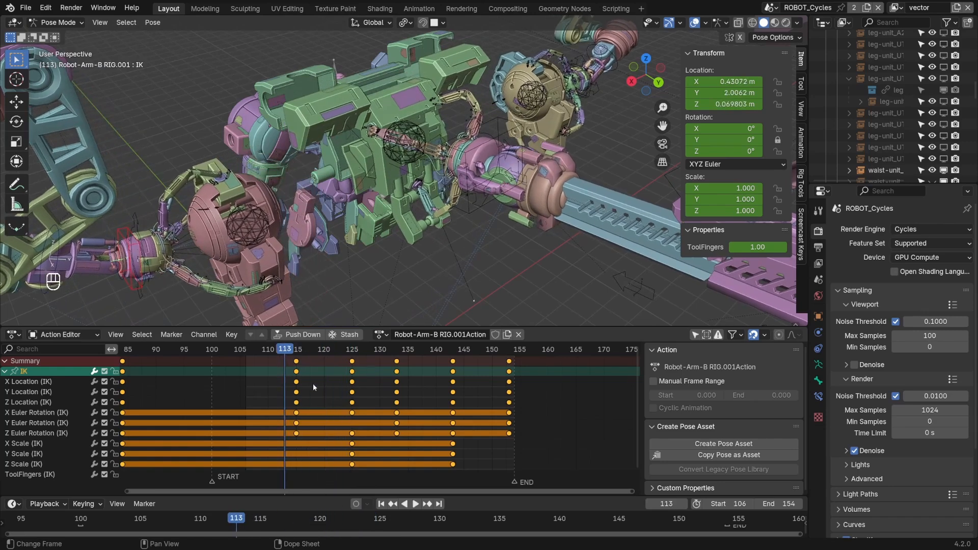
Extend the arm's keyframes after frame 113 by 11 frames and play the animation.
key("e")
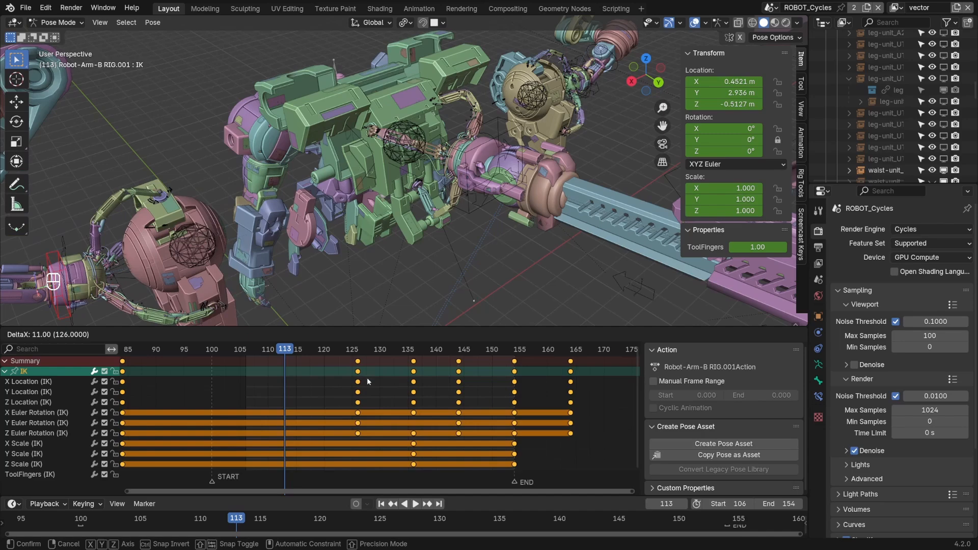
left_click(367, 378)
key("space")
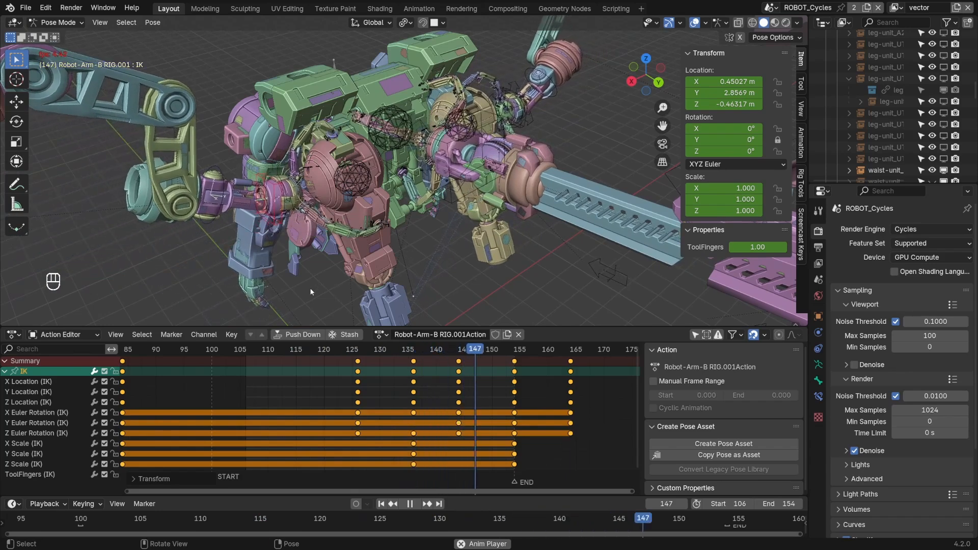
key("space")
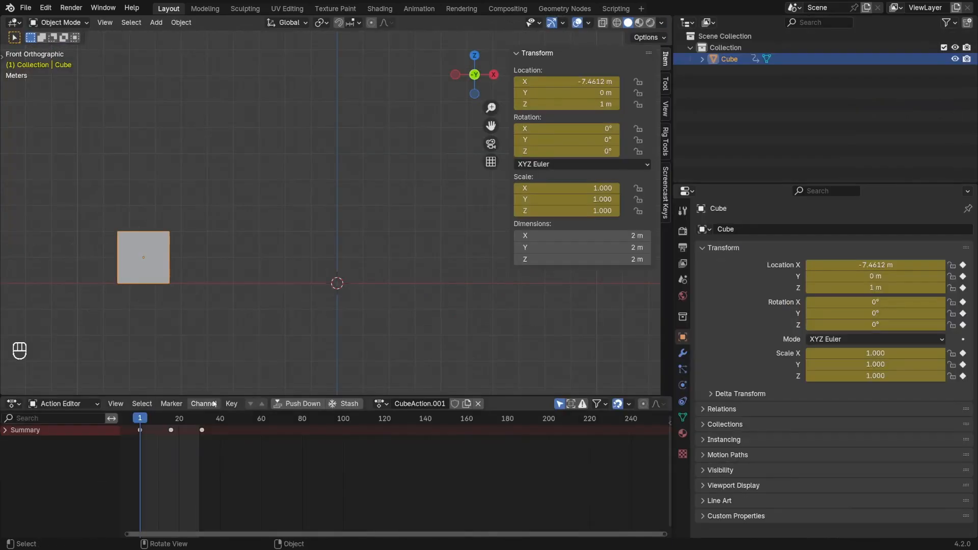
Select the cube in the cube scene and look through the list of available actions.
left_click(347, 131)
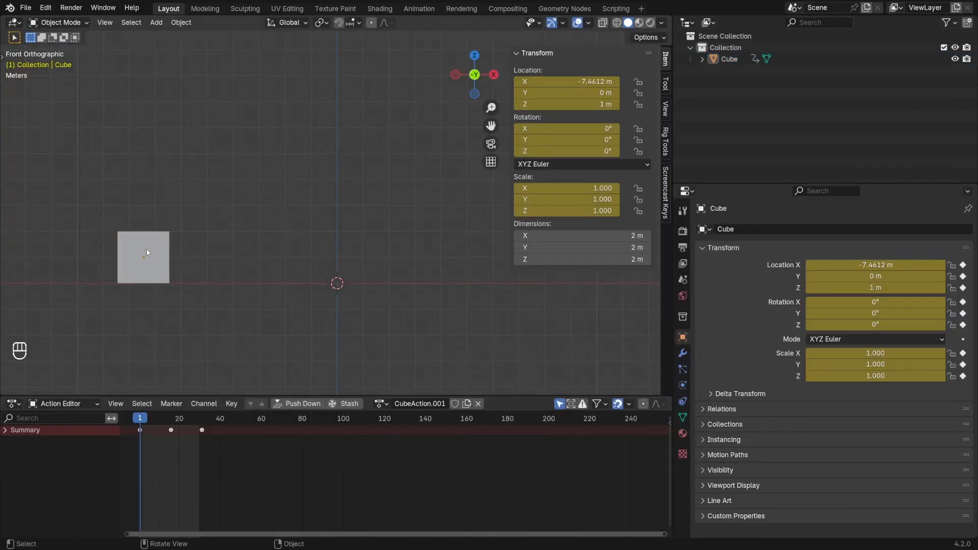
left_click(153, 250)
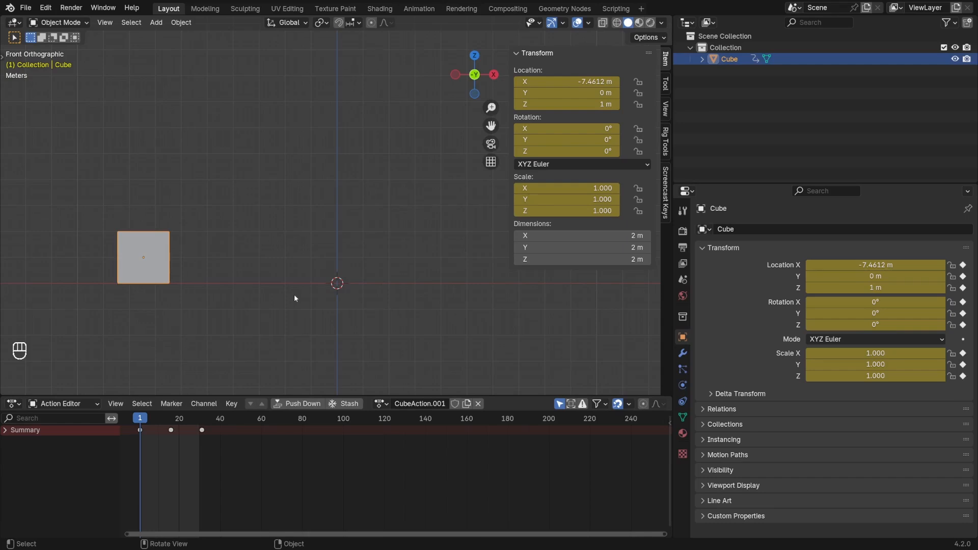
left_click(381, 404)
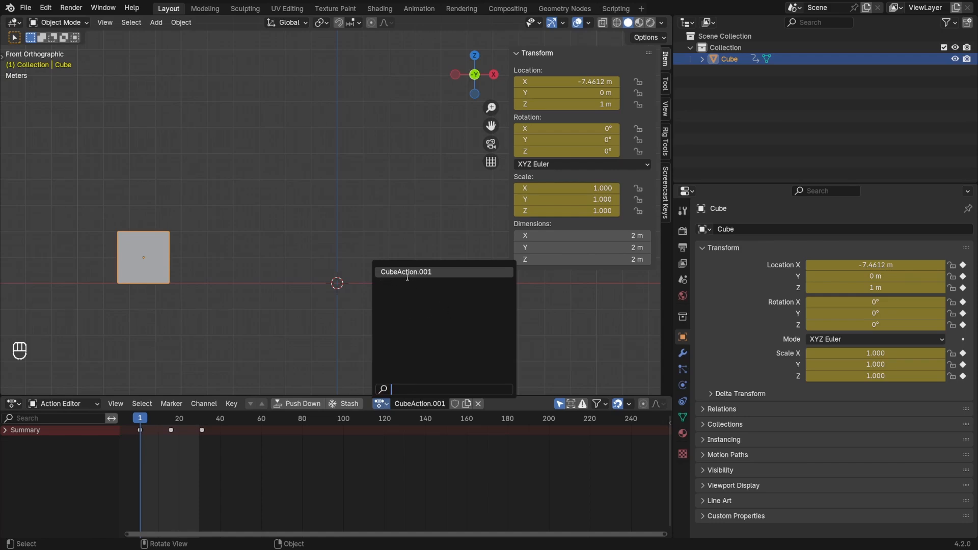
left_click(383, 407)
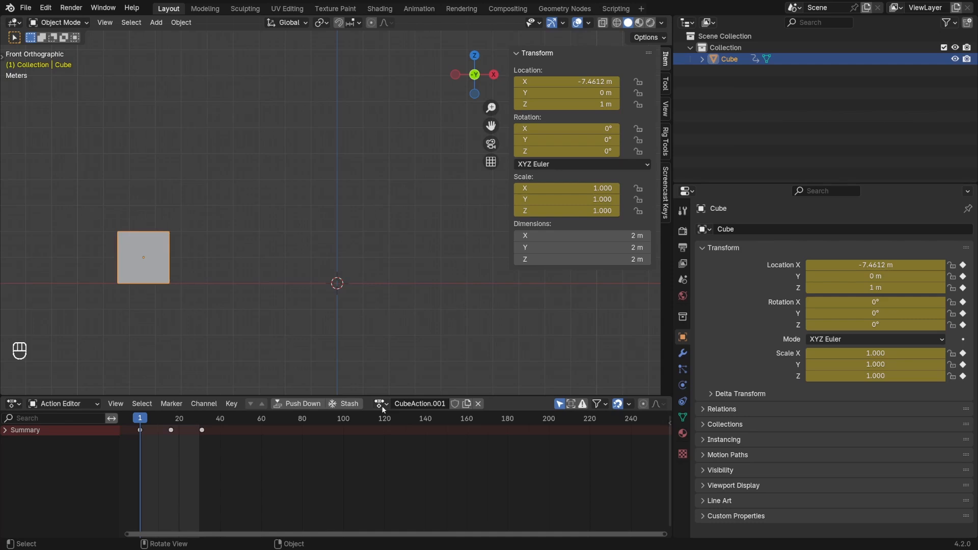
Rename the cube's action as CubeSide2Side.
left_click(419, 403)
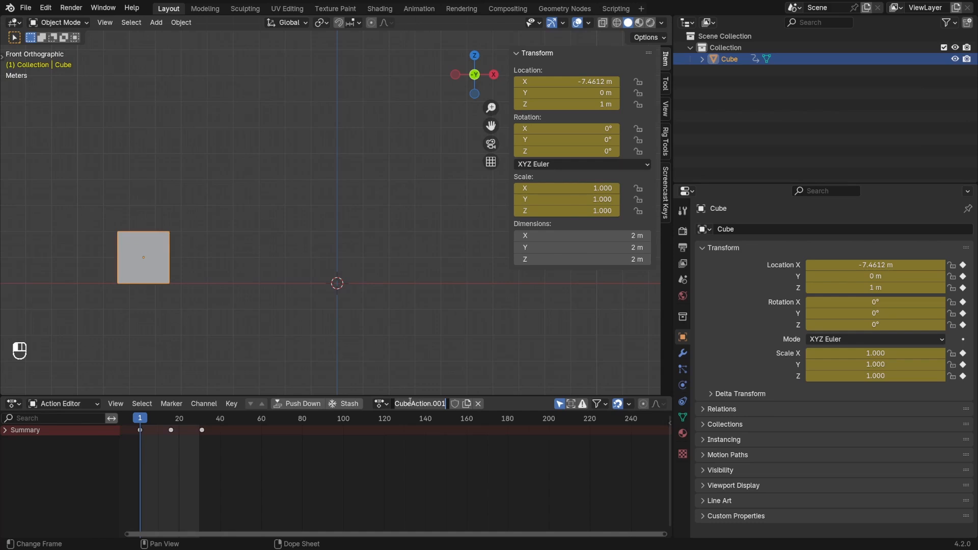
type("c")
key("BackSpace")
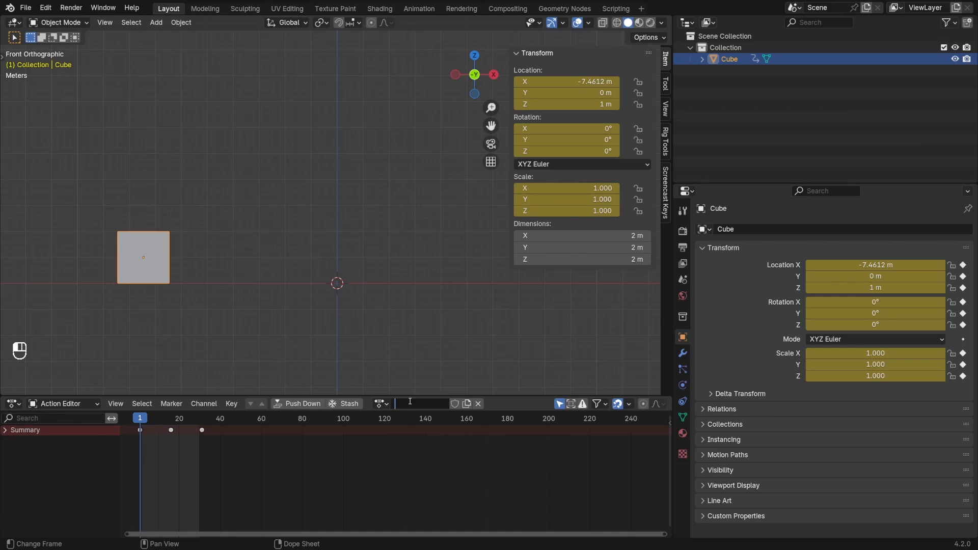
type("CubeSide2Side")
key("Return")
Deselect the cube and play its animation, stopping at frame 26.
left_click(255, 312)
key("space")
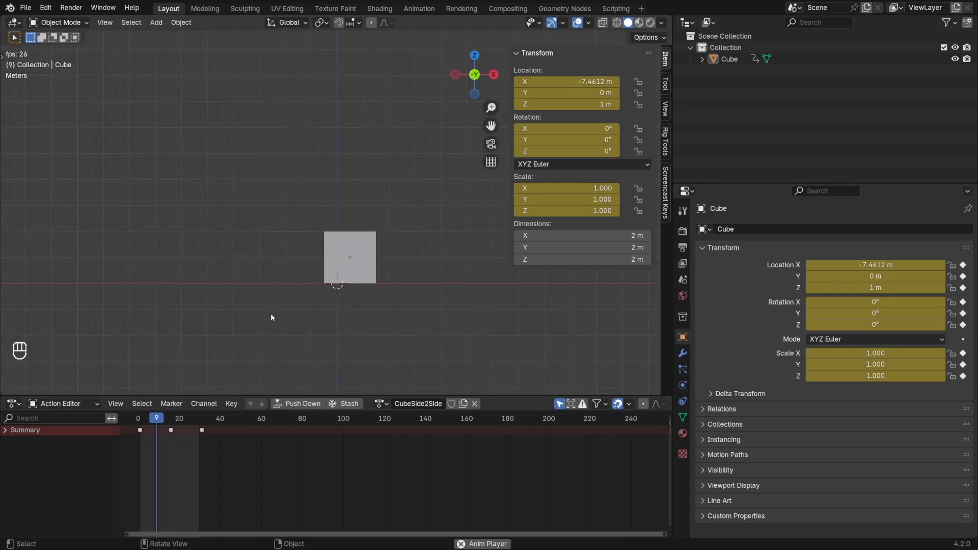
key("space")
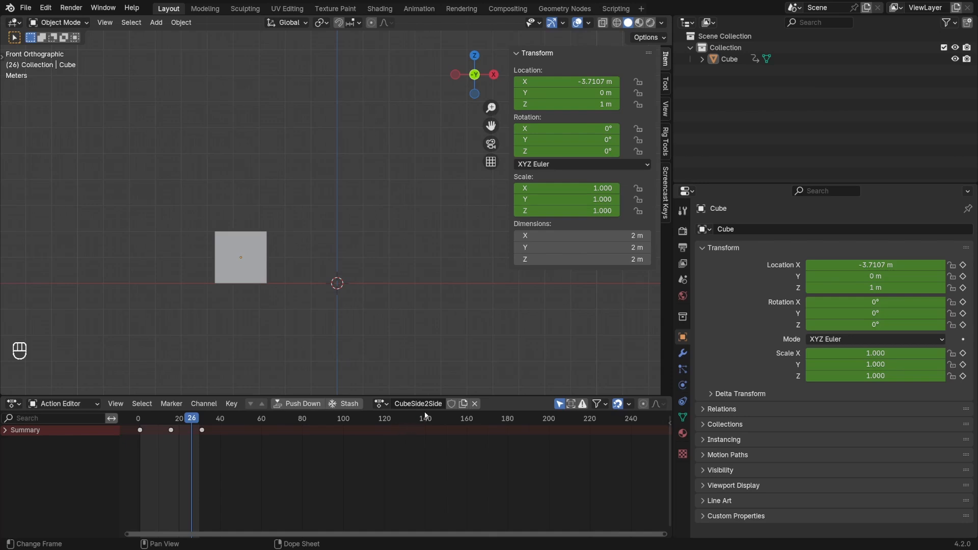
Unlink the CubeSide2Side action from the cube, check the action list, and assign CubeSide2Side back to the cube.
left_click(476, 404)
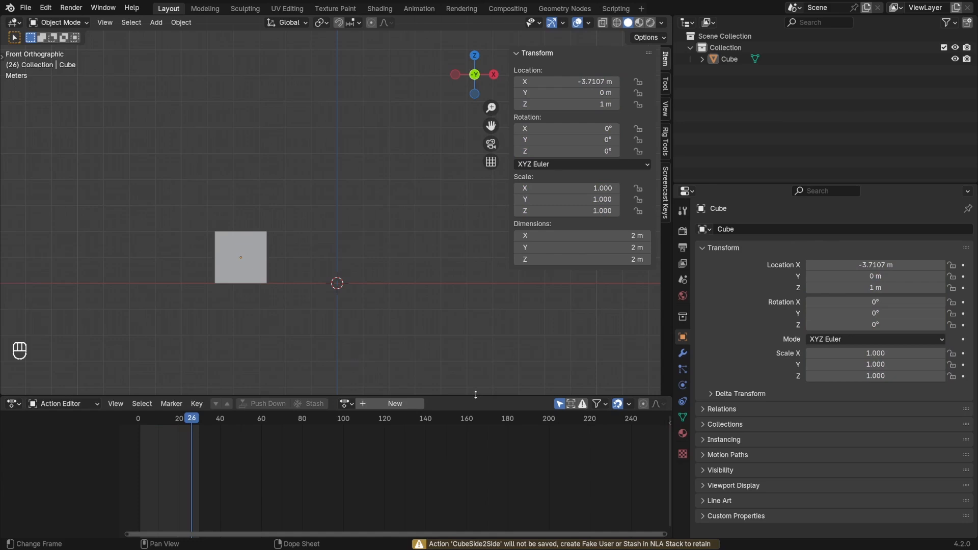
left_click(350, 406)
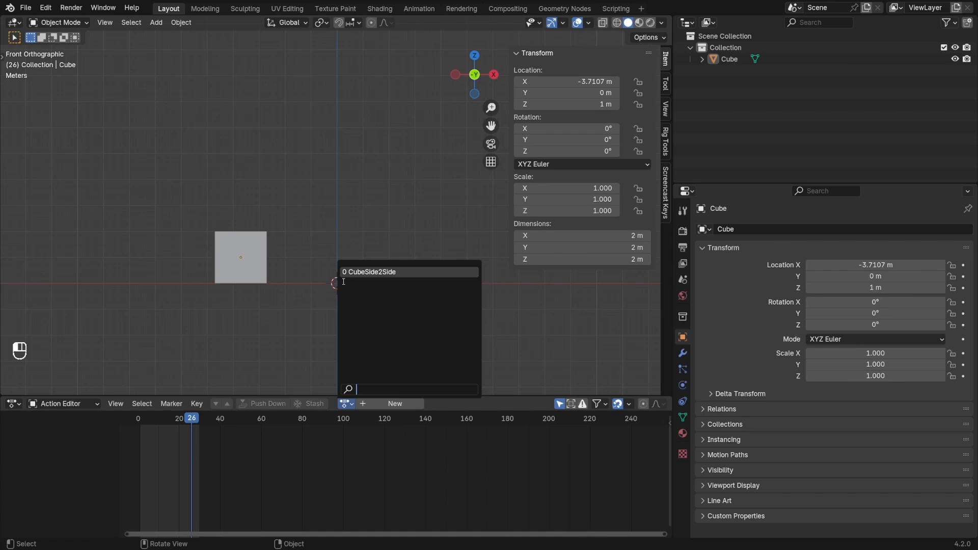
left_click(350, 404)
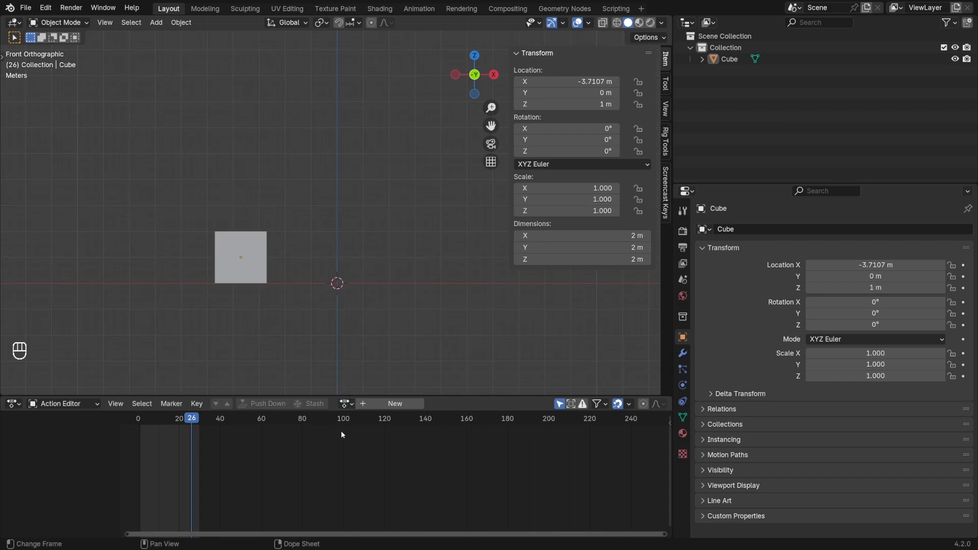
left_click(348, 404)
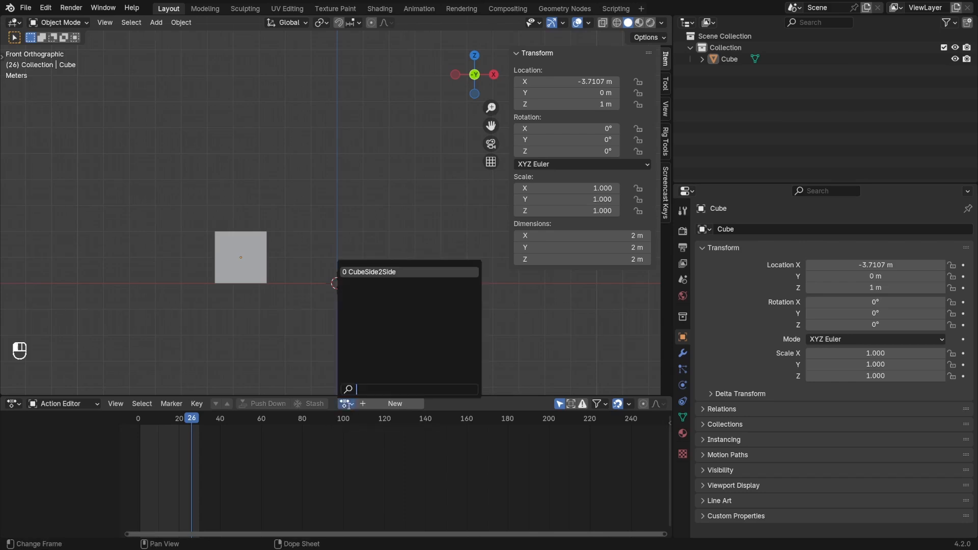
left_click(372, 272)
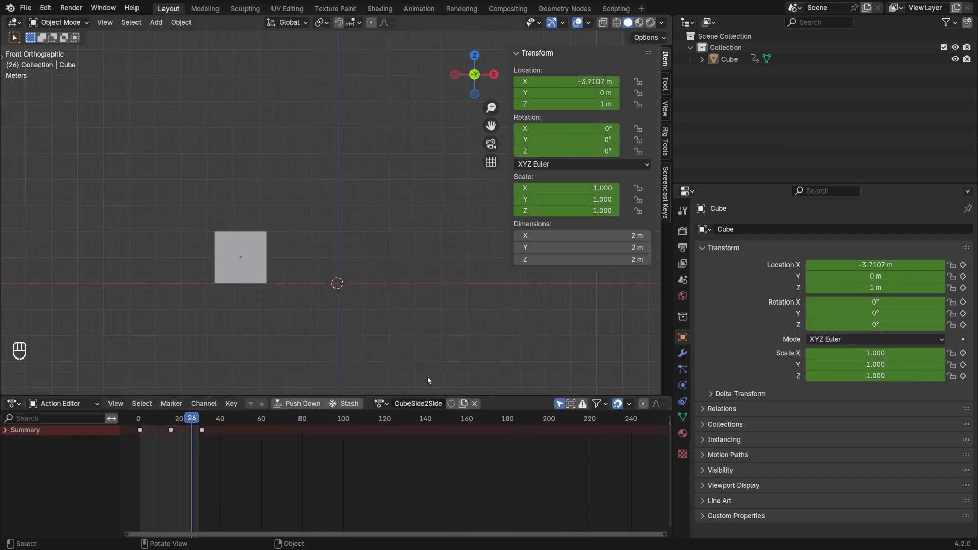
Enable Fake User for the CubeSide2Side action and check its entry in the action list.
left_click(452, 407)
left_click(387, 404)
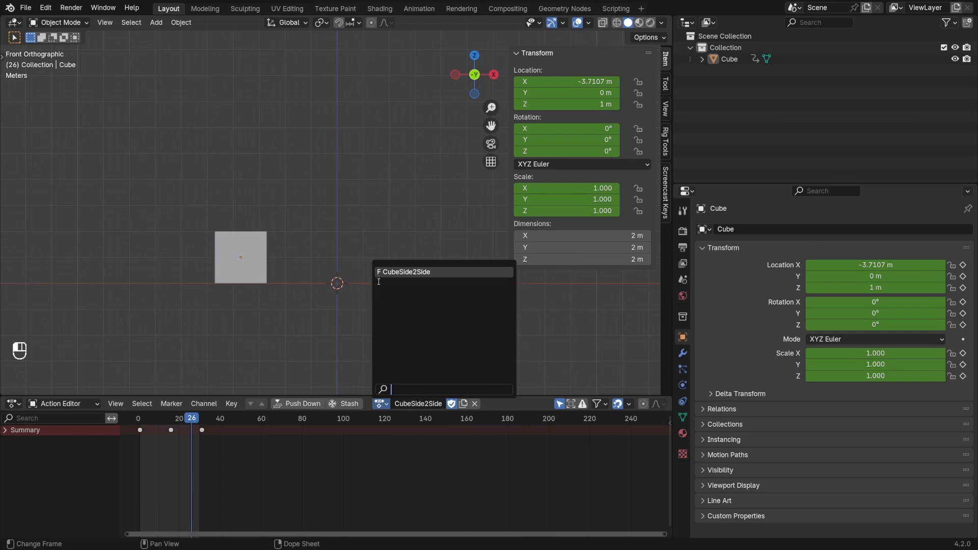
left_click(385, 404)
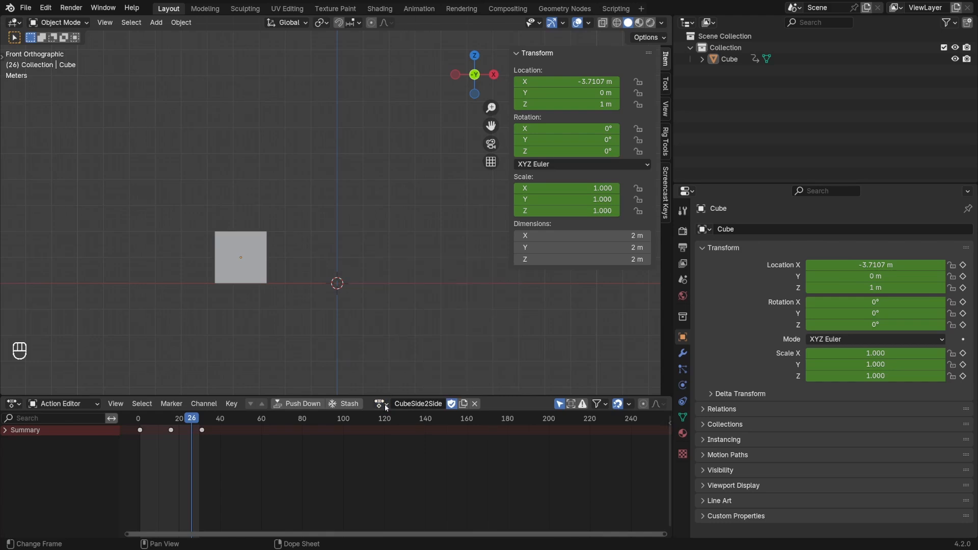
Unlink the CubeSide2Side action from the cube and select the cube.
left_click(475, 404)
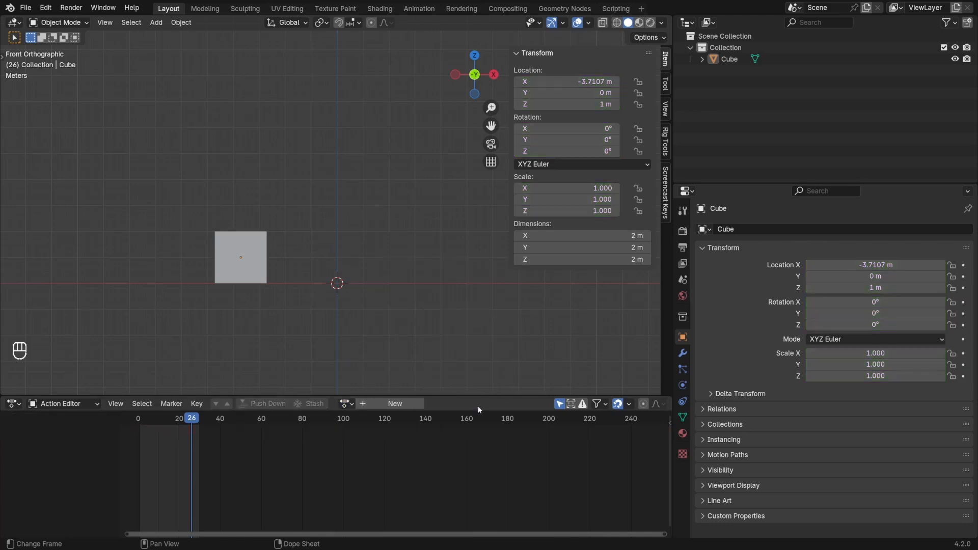
left_click(263, 287)
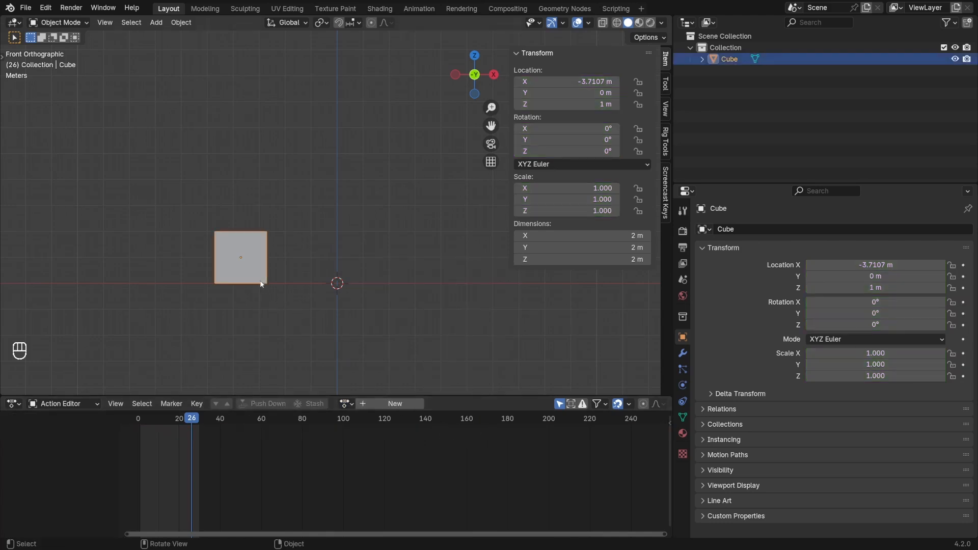
Create a new empty action for the cube and unlink it again.
left_click(391, 405)
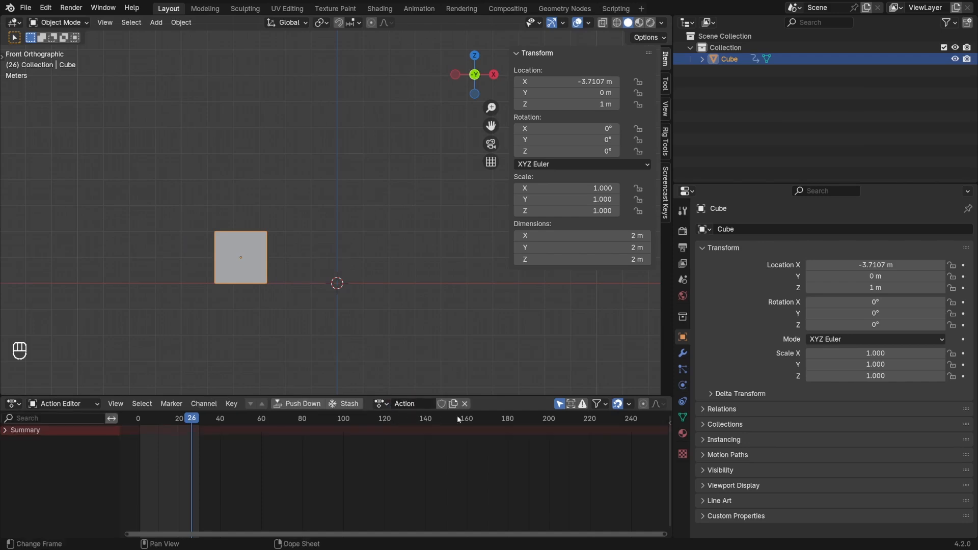
left_click(465, 404)
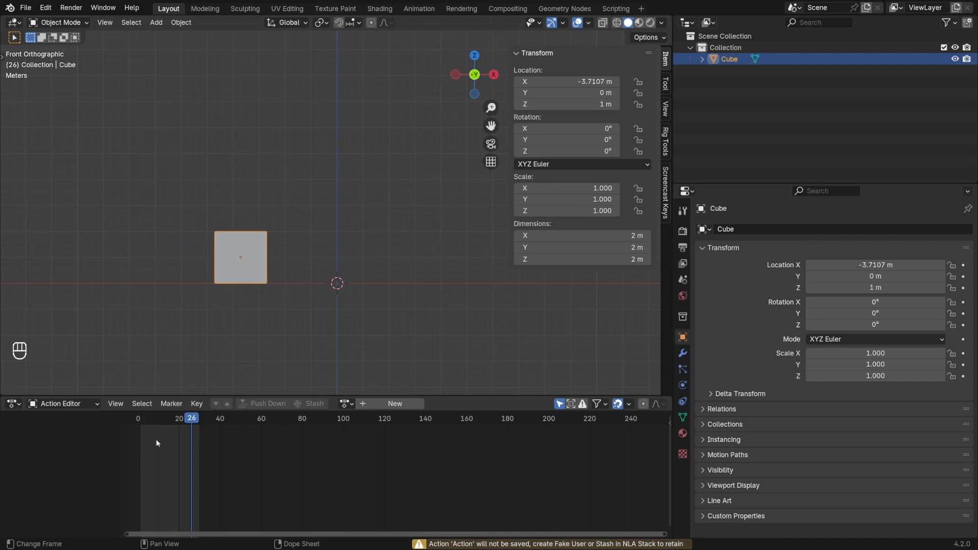
Keyframe the cube's location, rotation and scale at frame 5 while no action is assigned.
left_click(148, 419)
key("i")
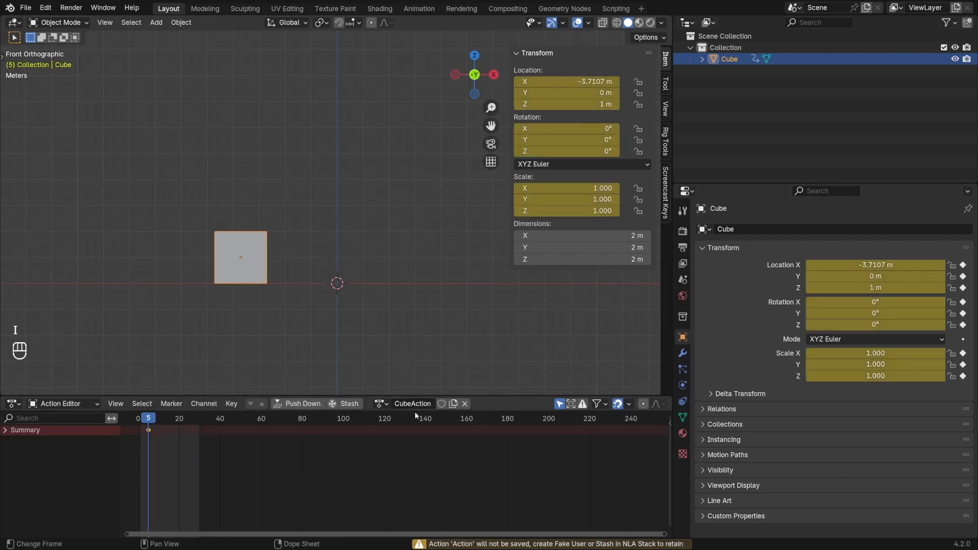
left_click(454, 406)
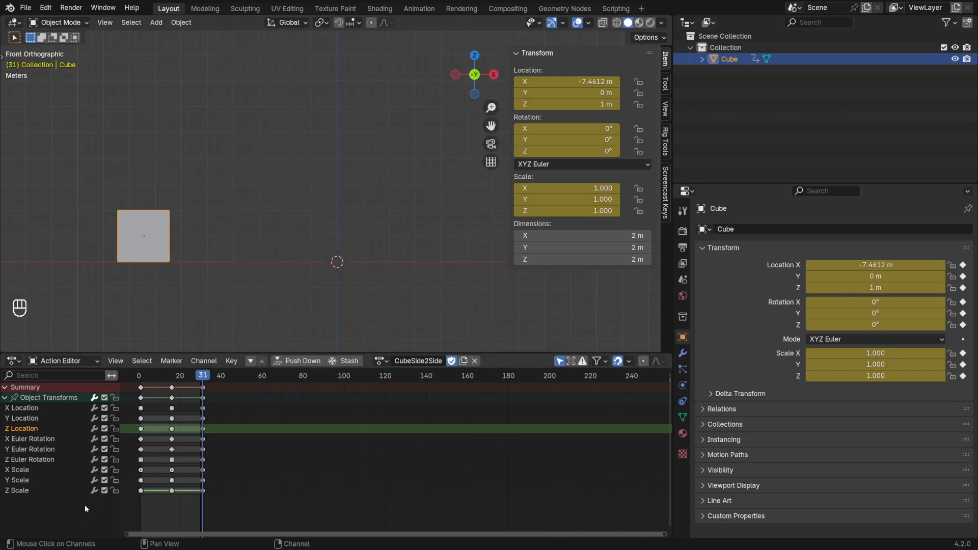
Set the X Euler Rotation keyframe at frame 31 to Free handles, deselect it, and move the playhead to frame 42.
left_click(203, 439)
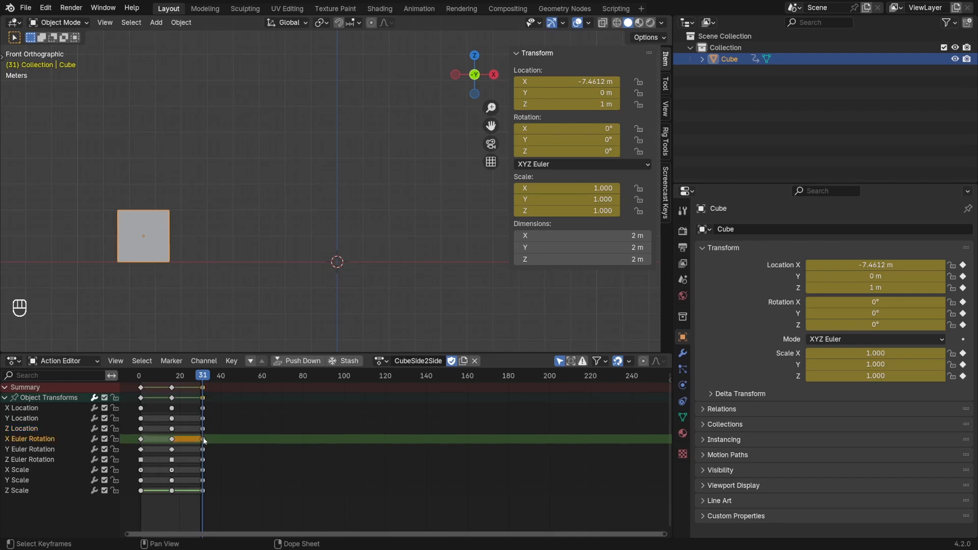
key("v")
left_click(169, 389)
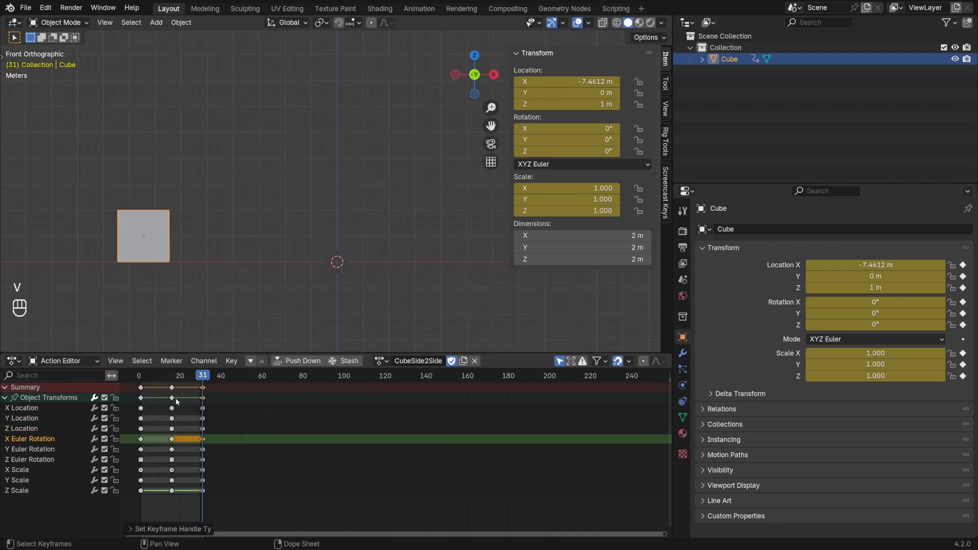
left_click(219, 396)
left_click(225, 376)
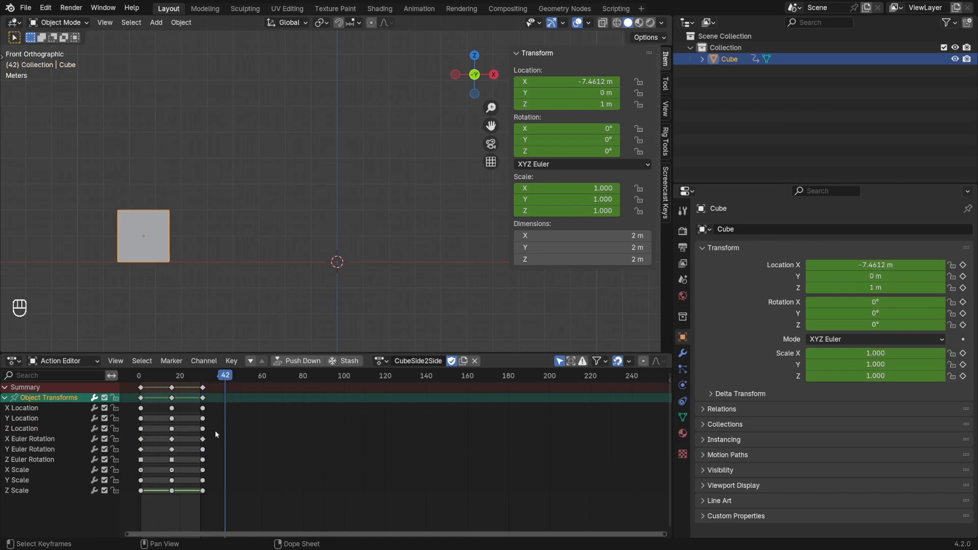
Set the frame 31 keyframe handles to Aligned for Y Euler Rotation and Vector for Z Euler Rotation.
left_click(203, 450)
key("v")
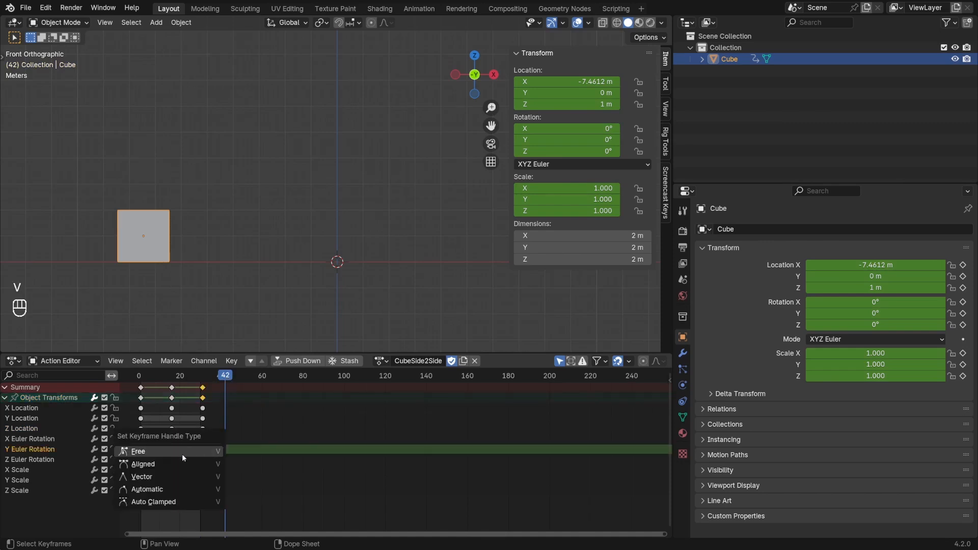
left_click(171, 465)
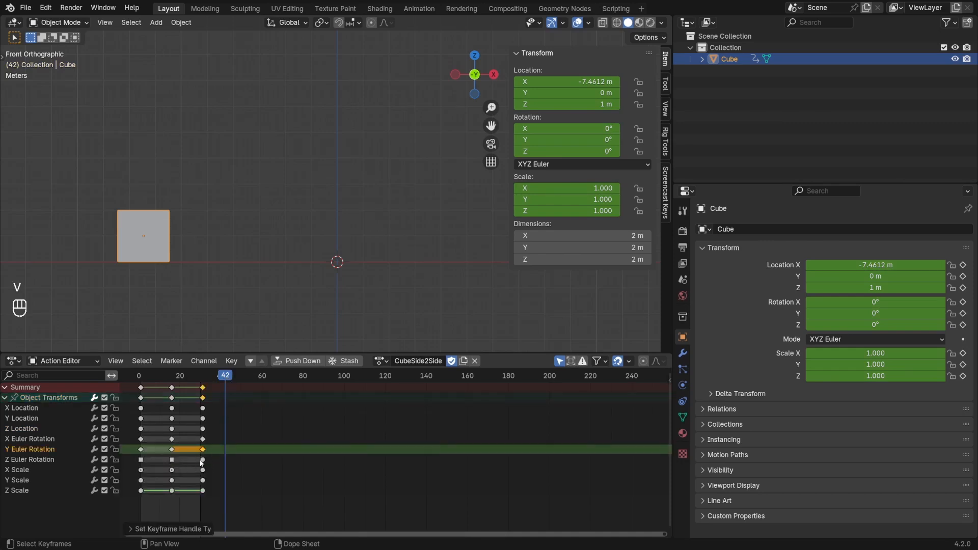
left_click(203, 460)
key("v")
left_click(167, 473)
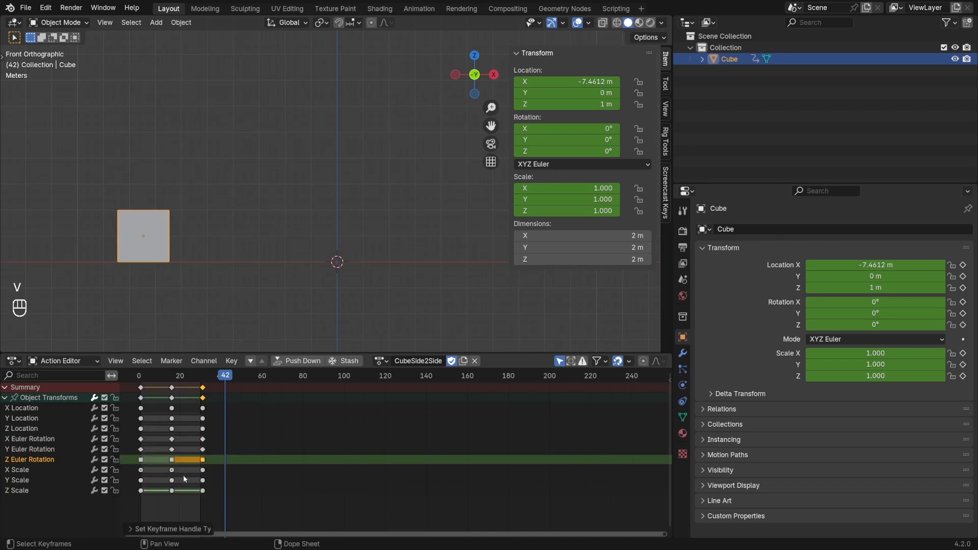
Set the frame 31 keyframe handles to Automatic for X Scale and Auto Clamped for Y Scale.
left_click(203, 470)
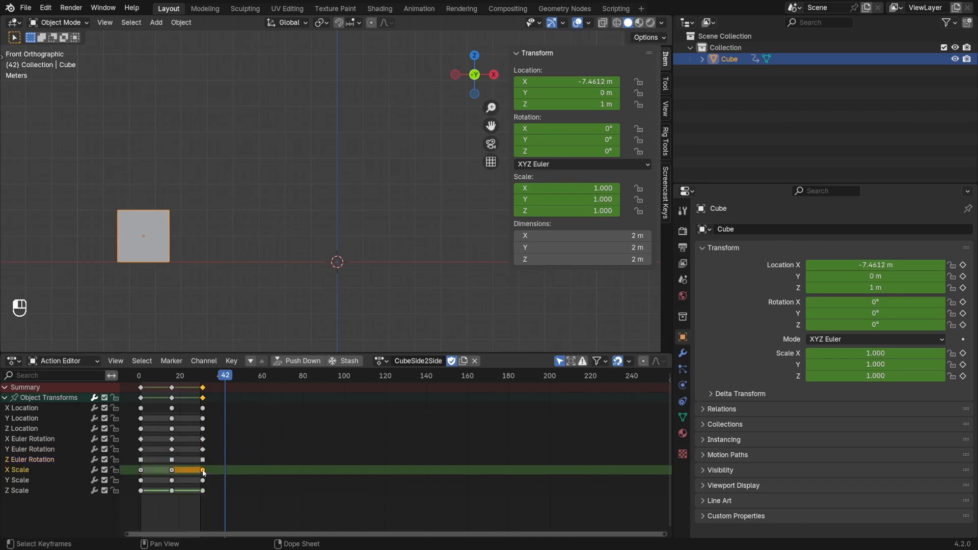
key("v")
left_click(177, 483)
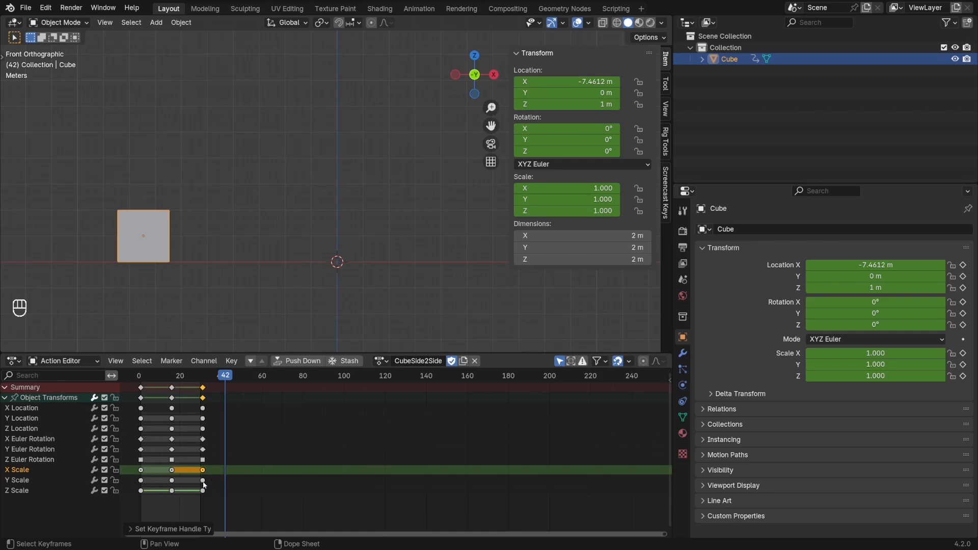
left_click(203, 480)
key("v")
left_click(184, 494)
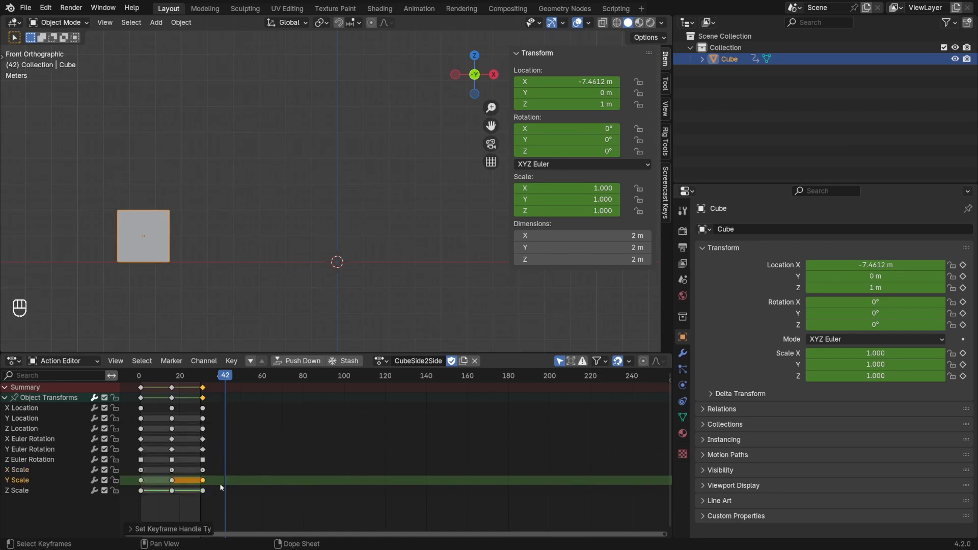
Show the value sliders beside the cube's animation channels and scrub the timeline to check them.
left_click(162, 422)
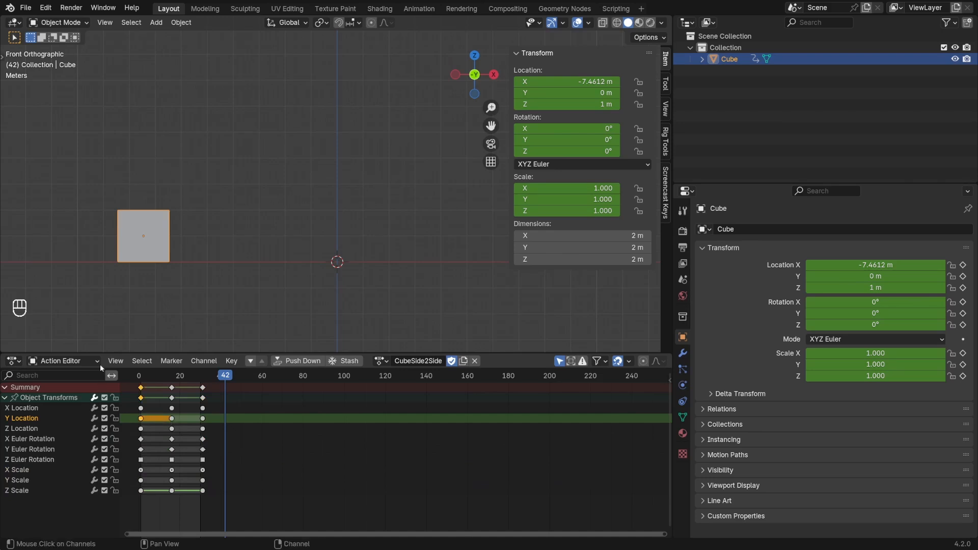
left_click(116, 362)
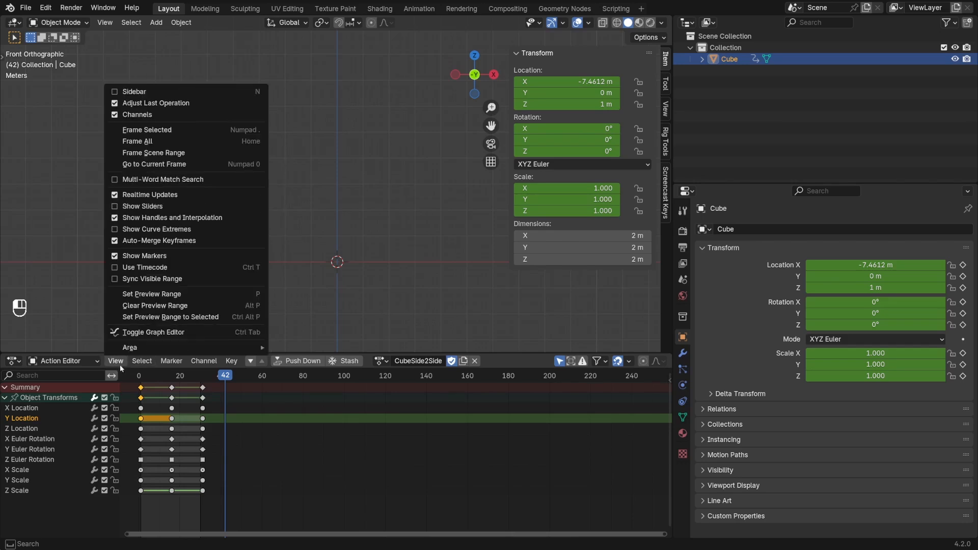
left_click(152, 206)
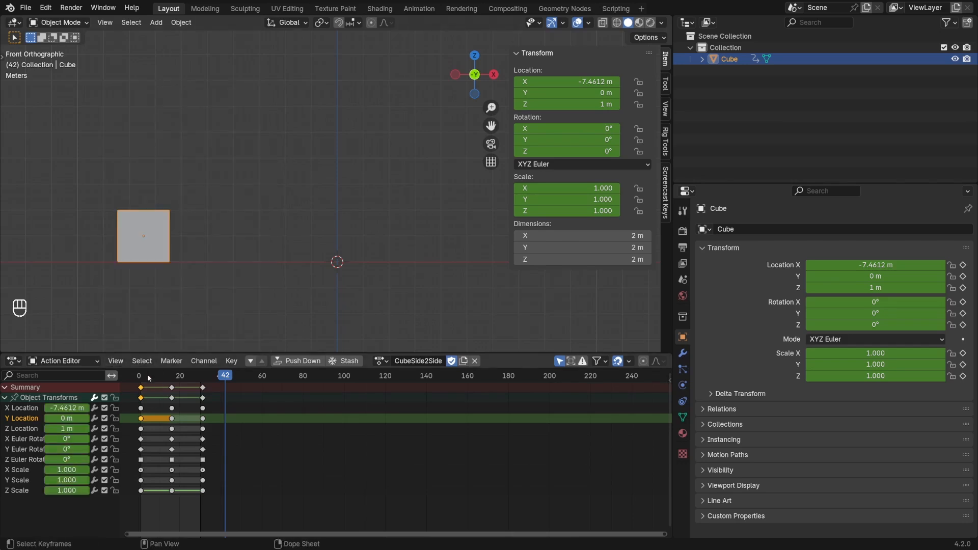
mouse_move(149, 378)
left_mouse_down()
mouse_move(176, 381)
mouse_move(145, 380)
left_mouse_up()
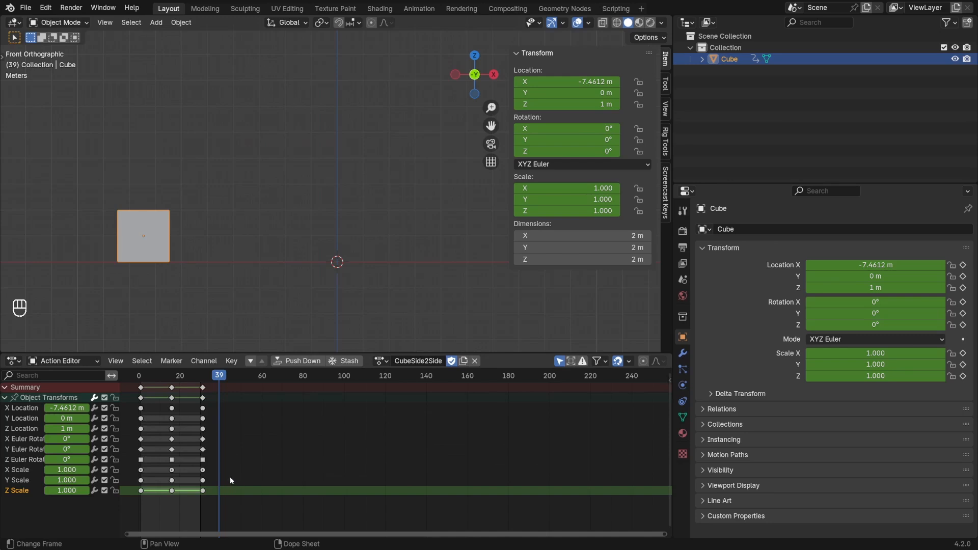
Check the interpolation modes for the Z Scale keyframes and turn off the display of handles and interpolation.
left_click(144, 491)
left_click(153, 503)
key("t")
left_click(115, 361)
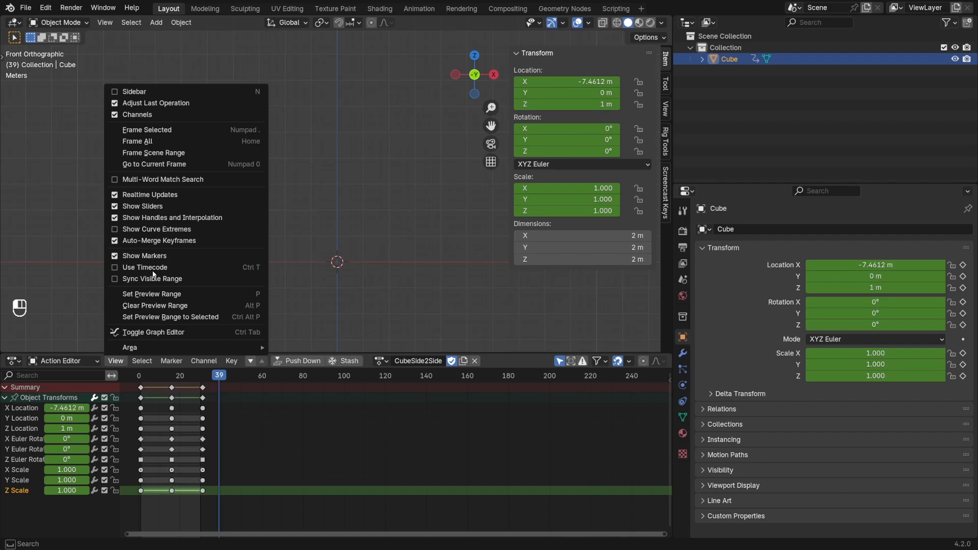
left_click(162, 218)
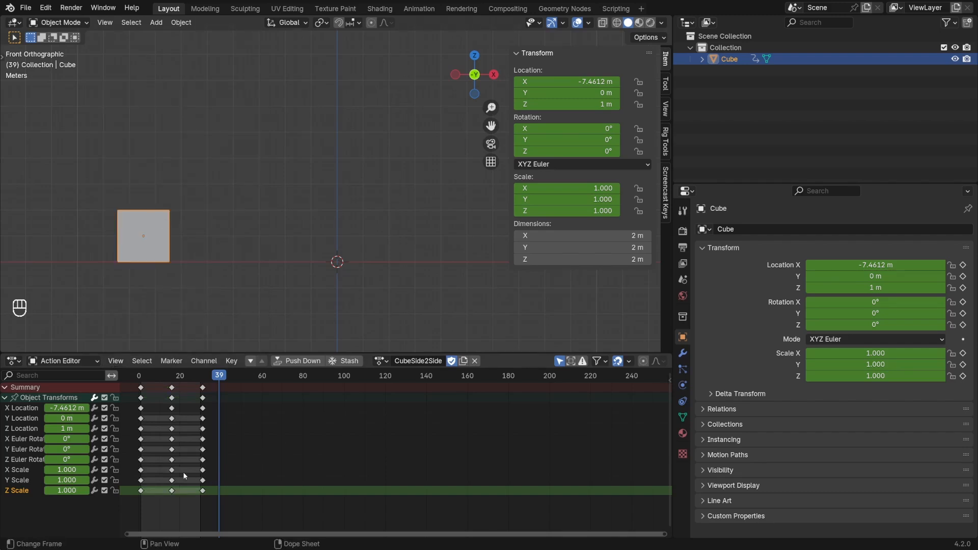
Examine the available keyframe types for the X Euler Rotation keyframe at frame 31.
left_click(202, 439)
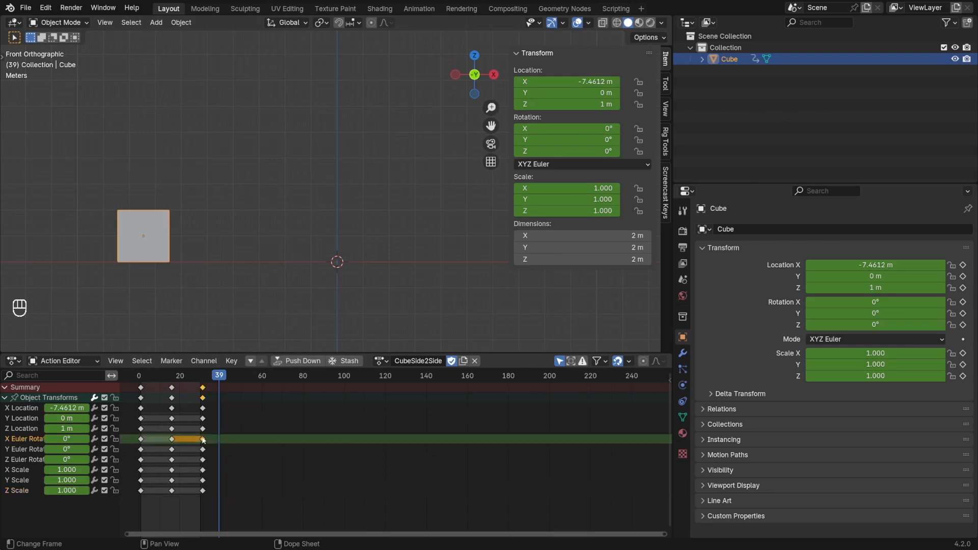
key("r")
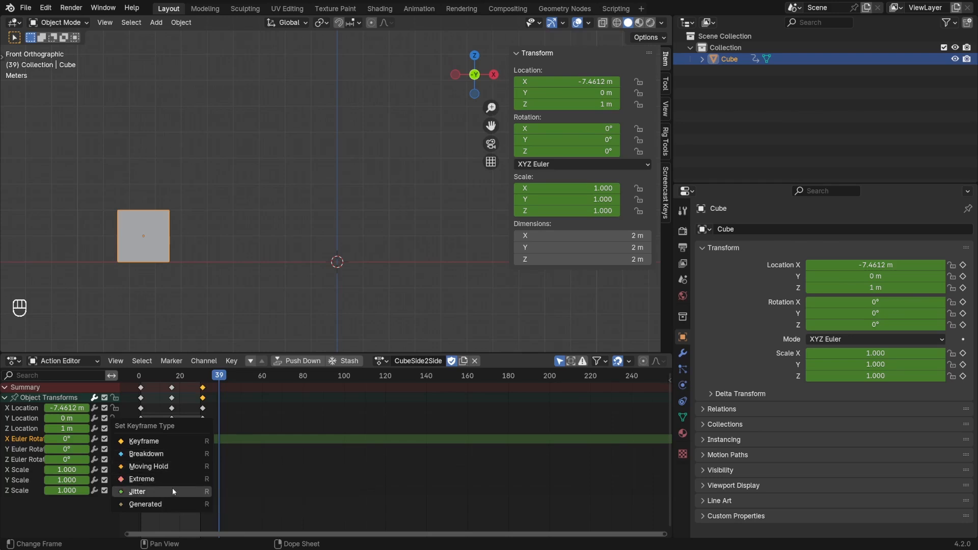
left_click(169, 503)
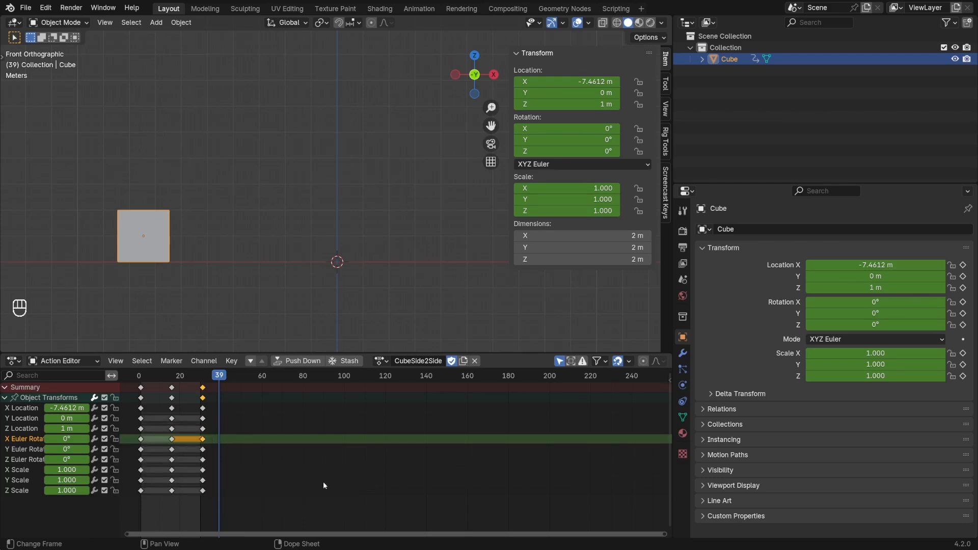
Set the frame 16 keyframe types to Breakdown for Z Location and Extreme for Y Euler Rotation.
left_click(171, 428)
key("r")
left_click(136, 447)
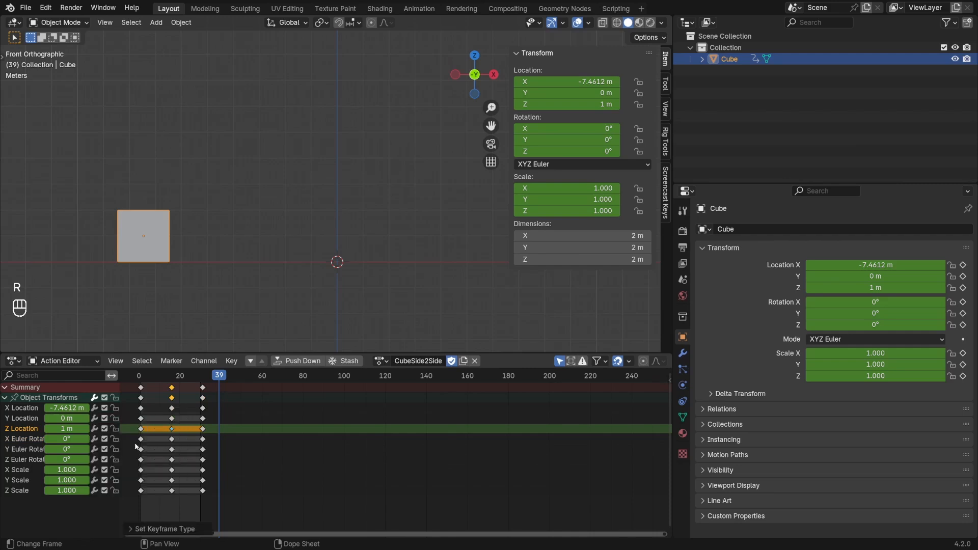
left_click(172, 448)
key("r")
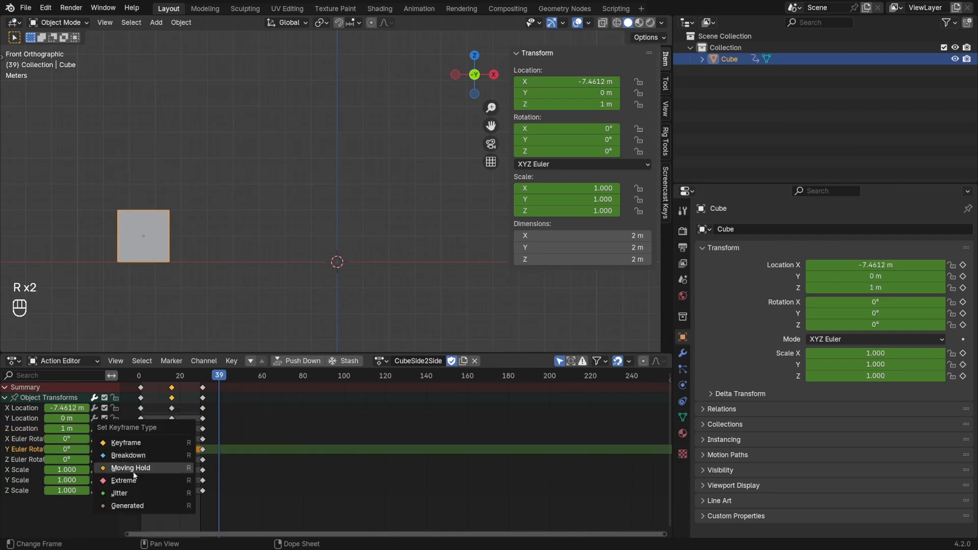
left_click(130, 480)
Set the Z Euler Rotation keyframe at frame 16 to the Generated type, inspect its marker, and deselect it.
left_click(172, 459)
key("r")
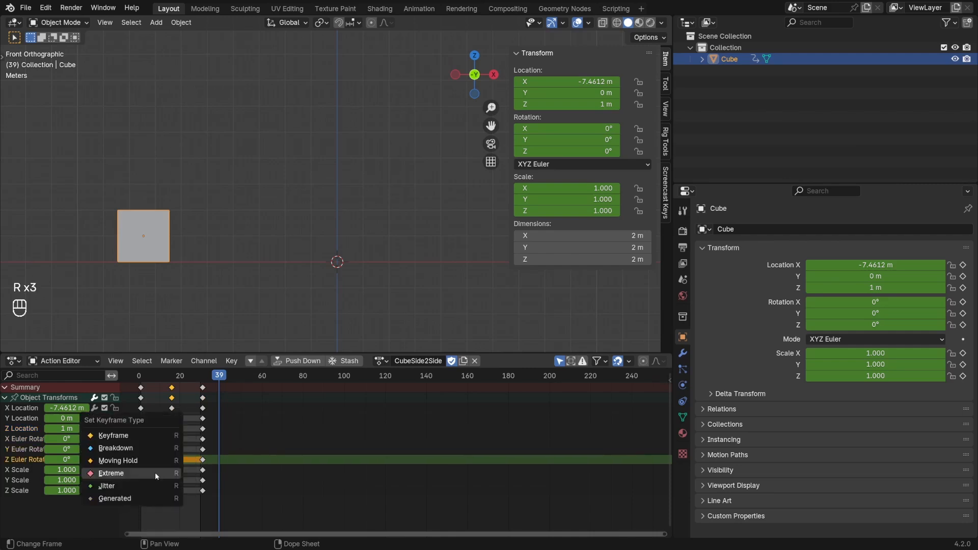
left_click(163, 498)
left_click(252, 483)
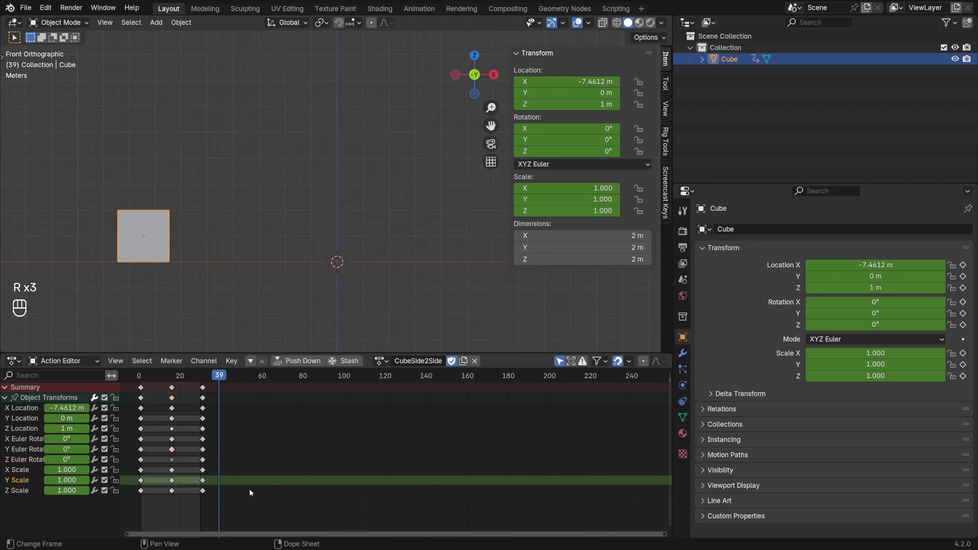
left_click(173, 460)
double_click(173, 461)
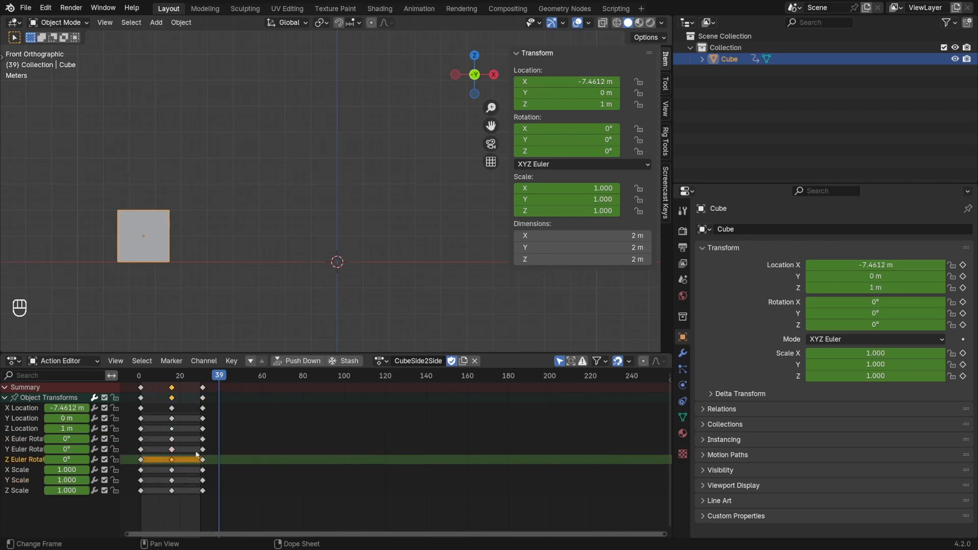
left_click(227, 458)
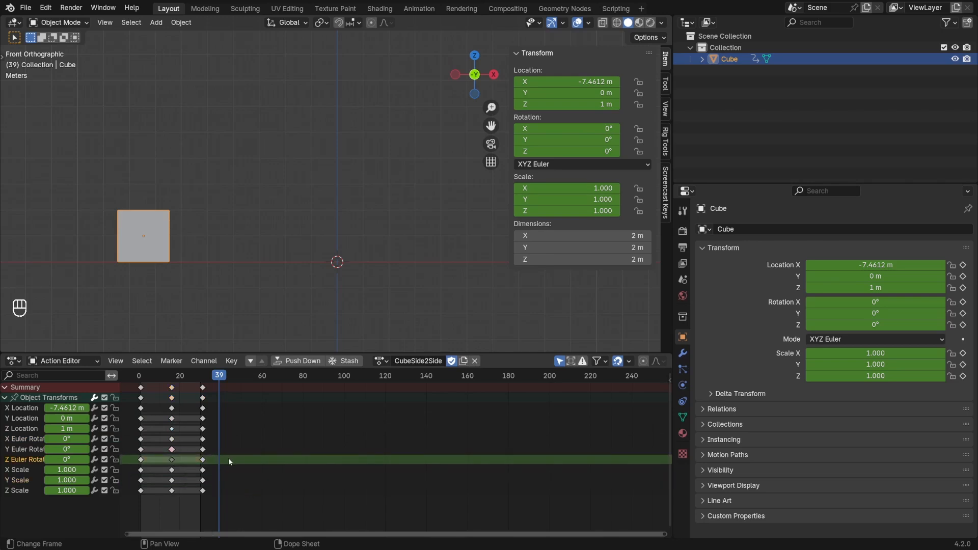